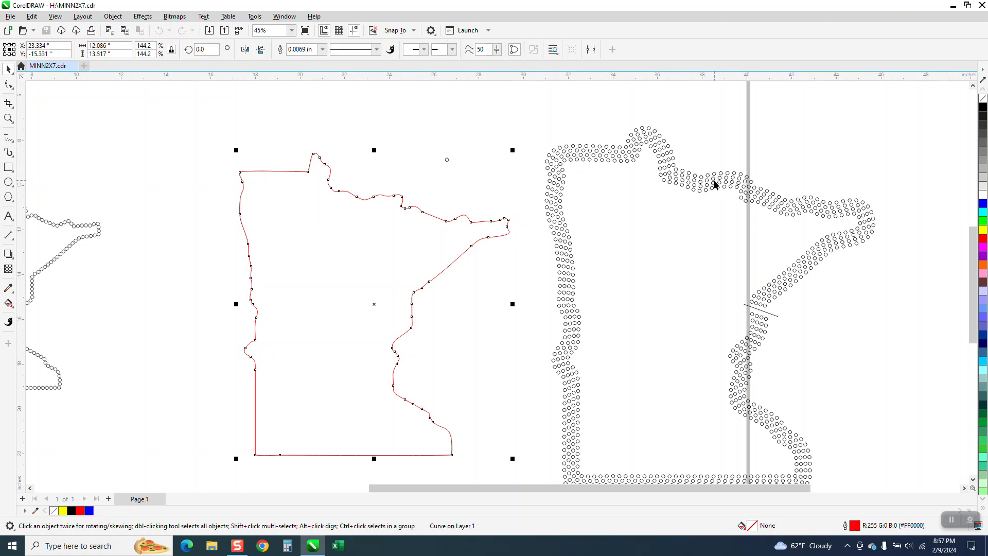
Step: Smooth the sharp corners along the northern edge of the red Minnesota outline with the Smooth tool
scroll(431, 130, "down", 1)
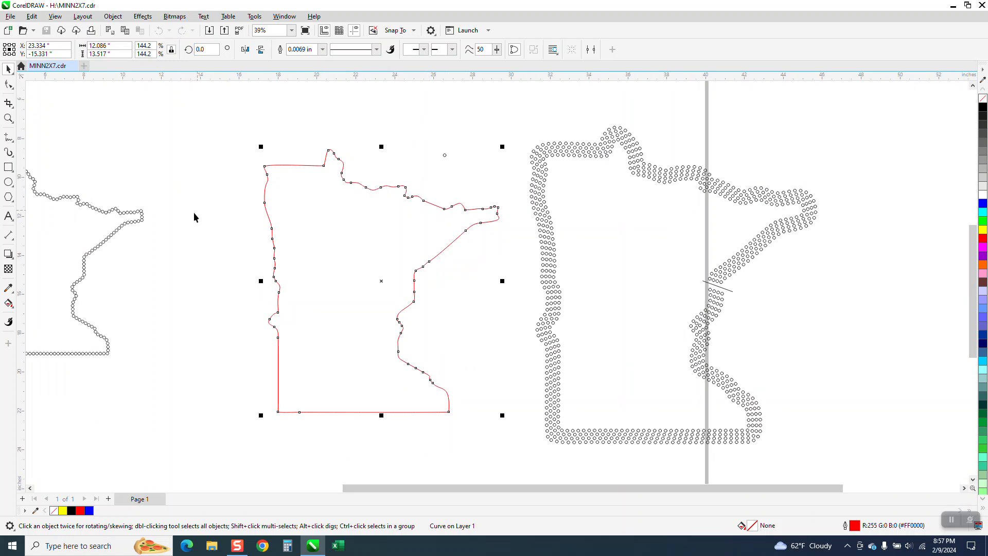
left_click(9, 118)
left_click_drag(265, 152, 434, 211)
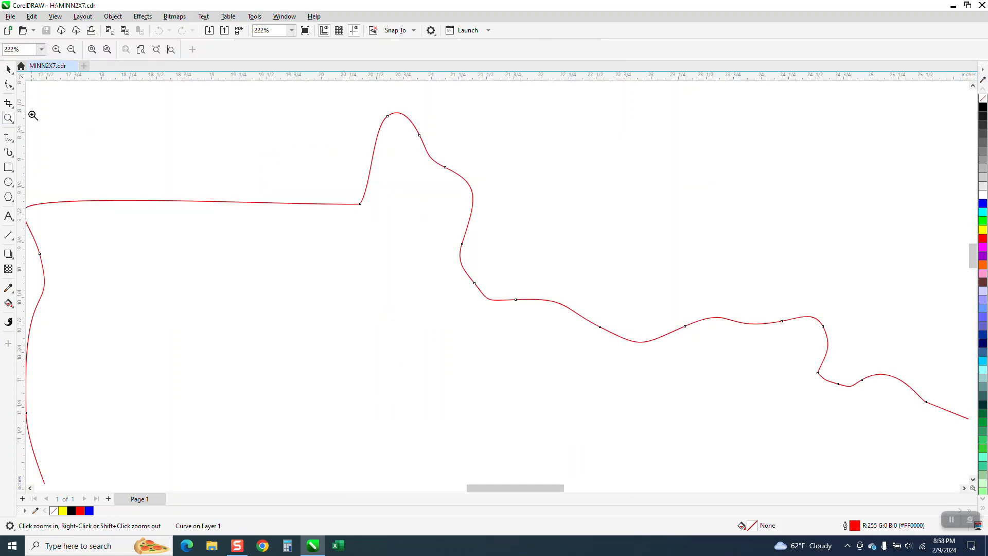
left_click(14, 89)
left_click(42, 98)
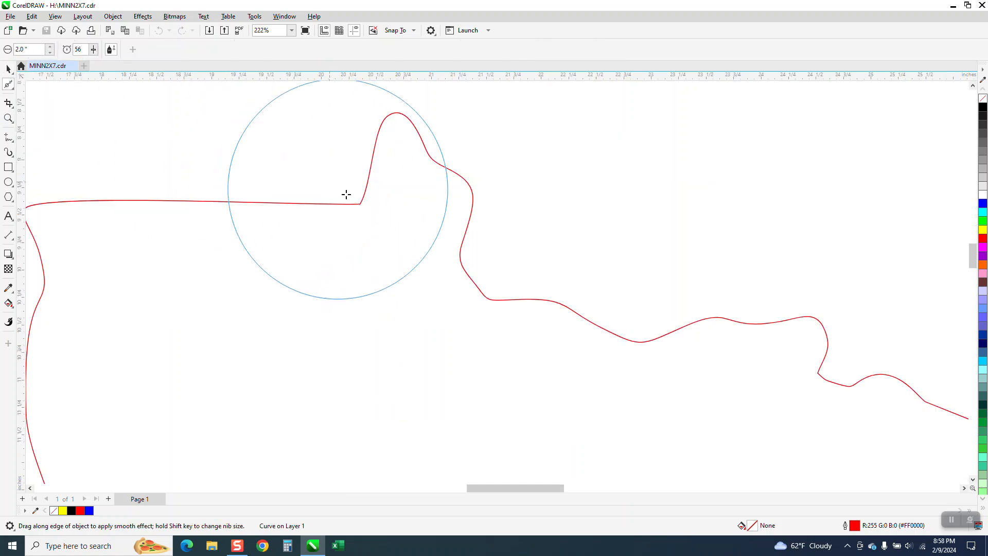
left_click_drag(361, 204, 337, 216)
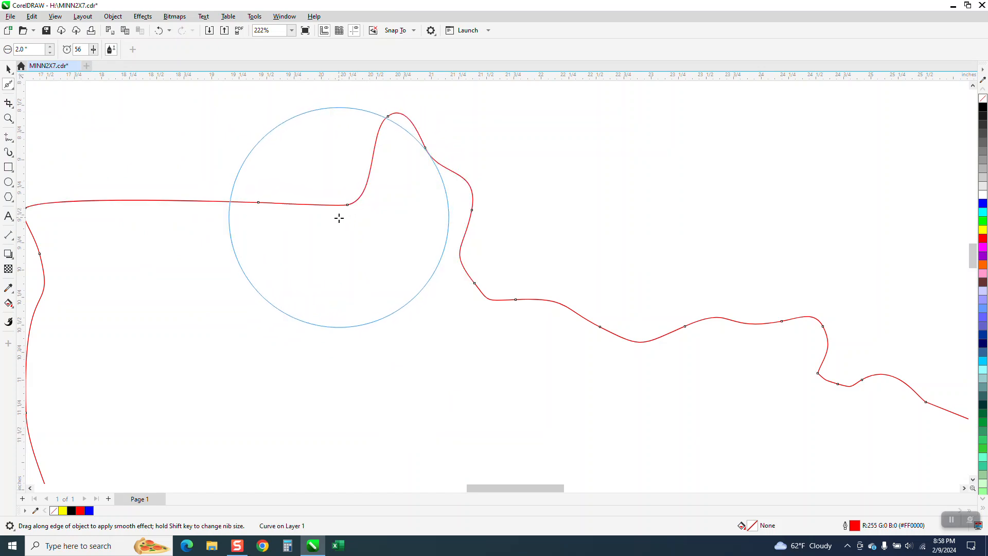
mouse_move(460, 278)
left_mouse_down()
mouse_move(537, 316)
mouse_move(785, 338)
mouse_move(818, 369)
left_mouse_up()
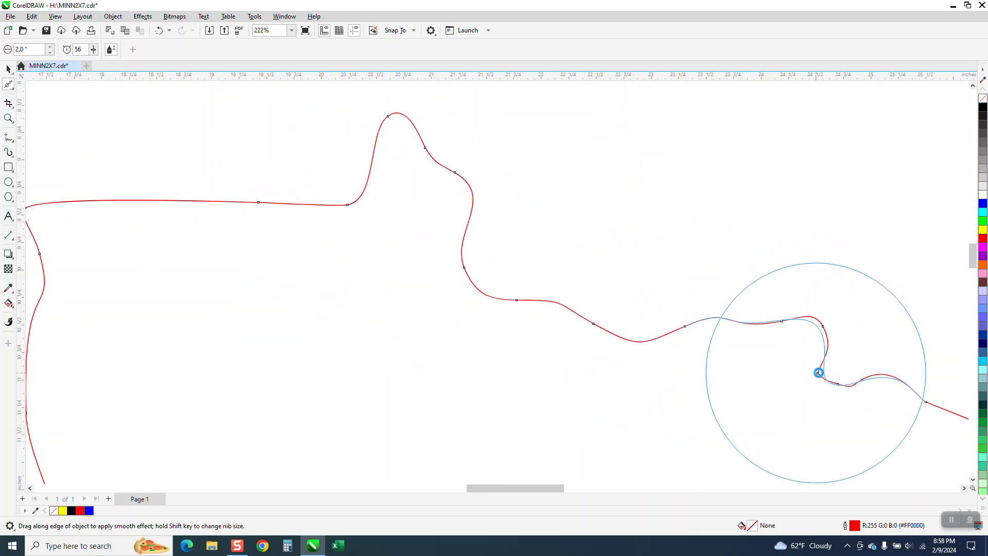
scroll(513, 219, "down", 4)
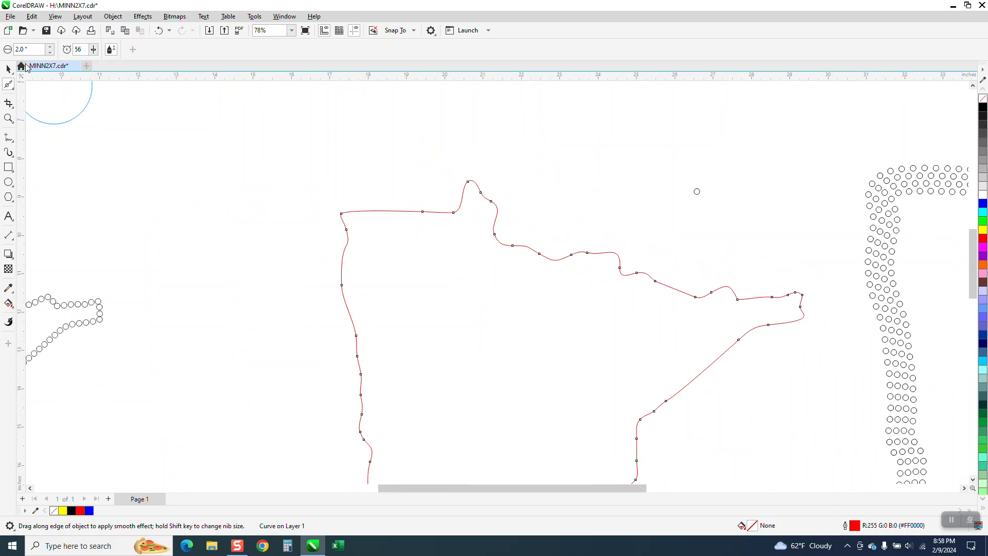
key("space")
scroll(309, 129, "down", 4)
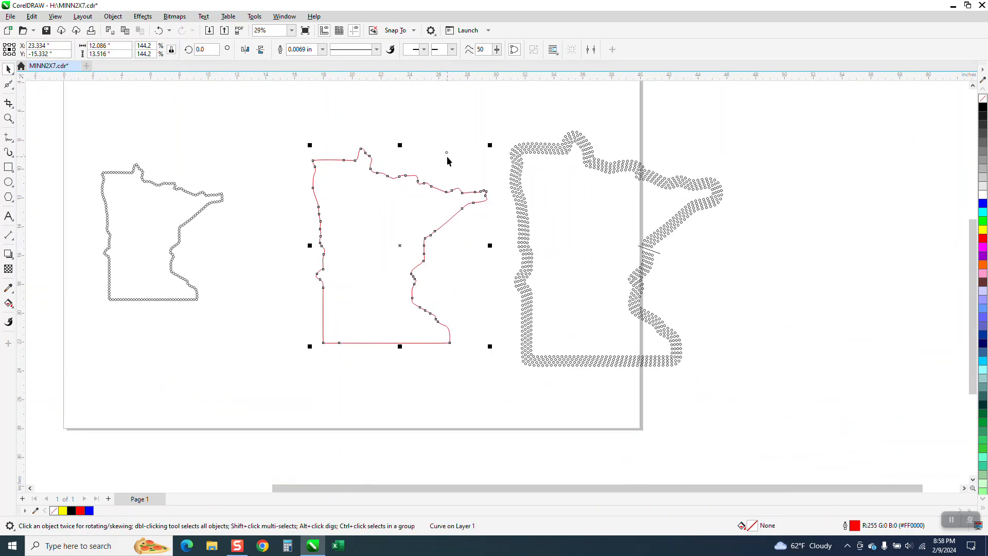
Step: Apply an outside contour with 3 steps and a 0.3" offset to the red Minnesota outline
left_click(8, 119)
left_click_drag(304, 134, 703, 410)
left_click(8, 68)
left_click(160, 124)
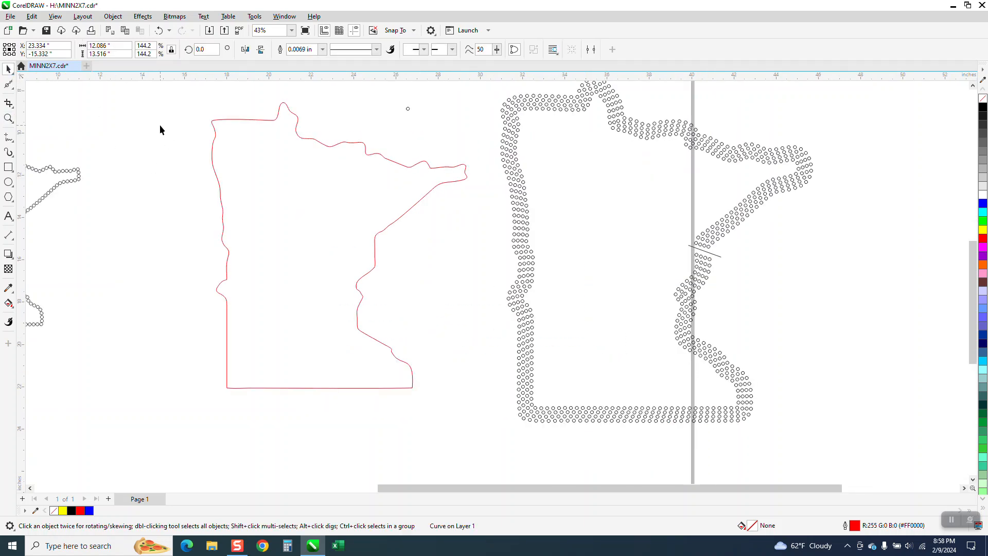
left_click(245, 119)
left_click(142, 16)
left_click(167, 251)
left_click_drag(895, 128, 855, 129)
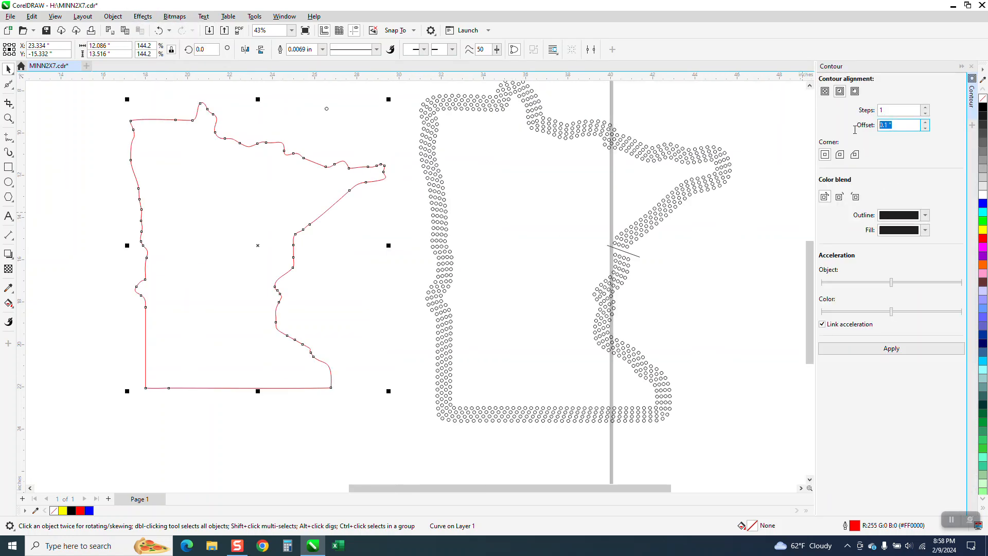
type(".3")
left_click(855, 91)
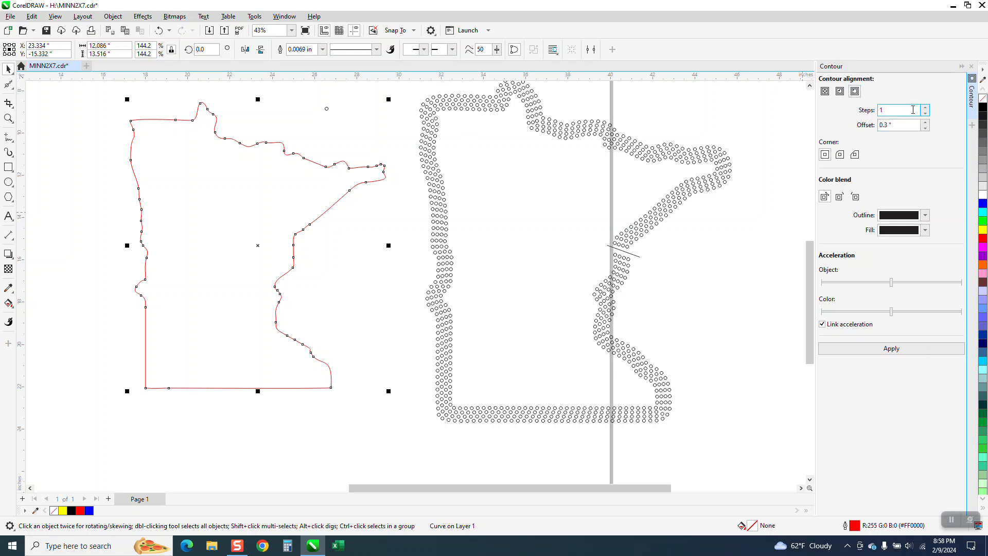
left_click(891, 348)
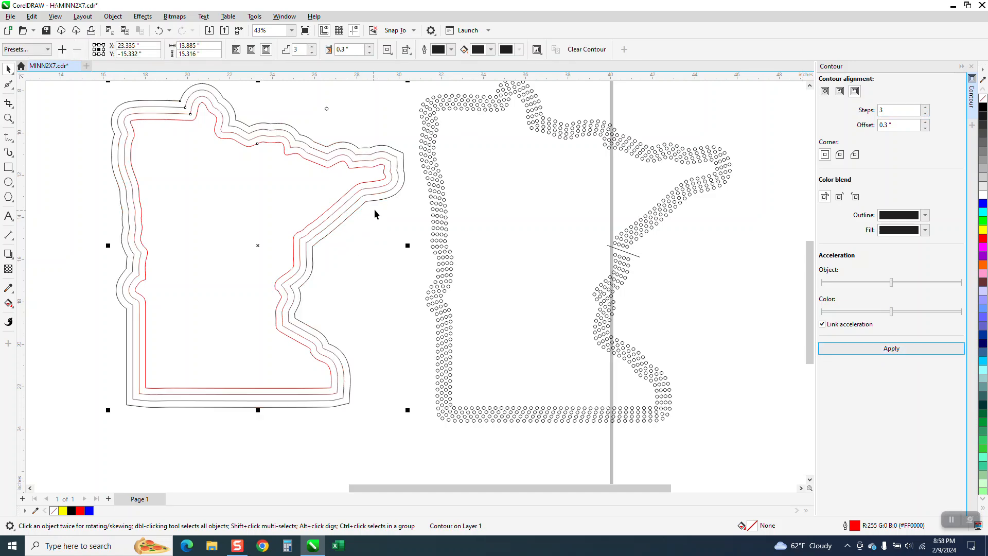
Step: Undo the contour and reapply it to the red outline with round corners
left_click(159, 30)
left_click(840, 155)
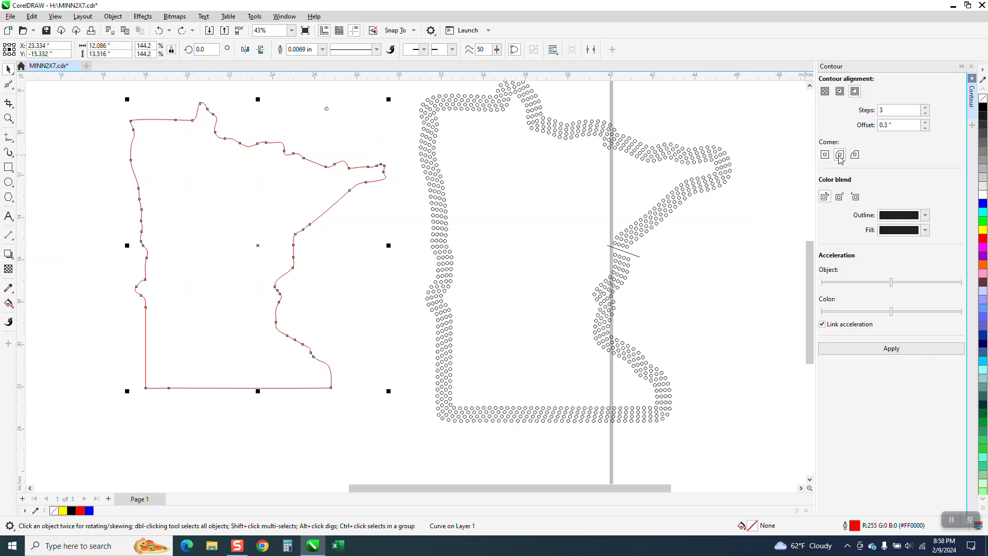
left_click(890, 349)
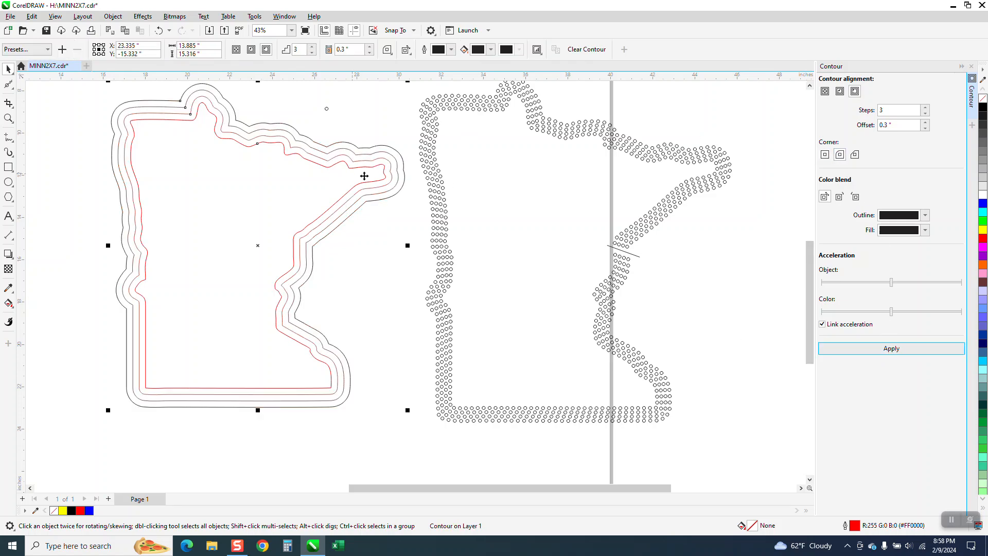
Step: Select the Minnesota shape made of several rows of circles and move it sideways off the page
scroll(291, 161, "down", 2)
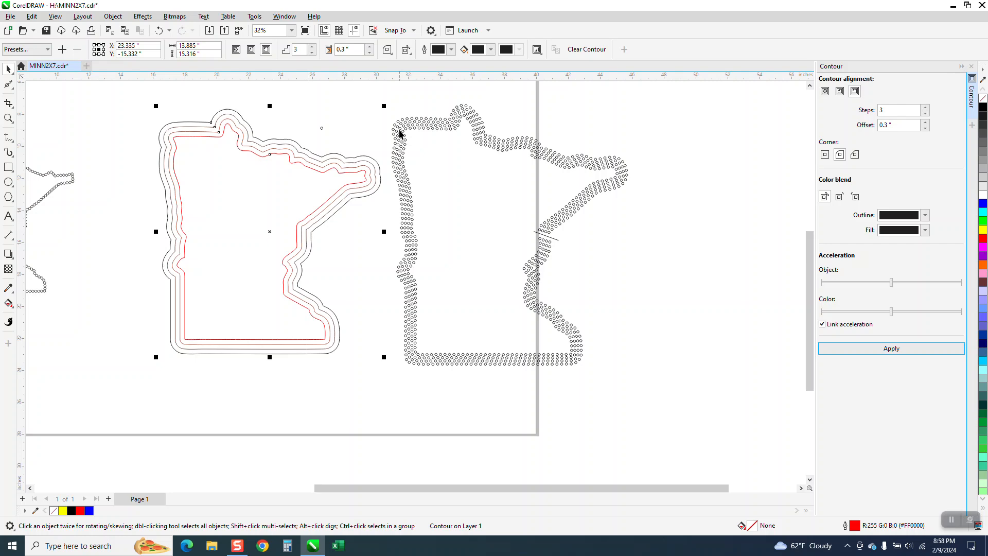
left_click_drag(384, 95, 655, 381)
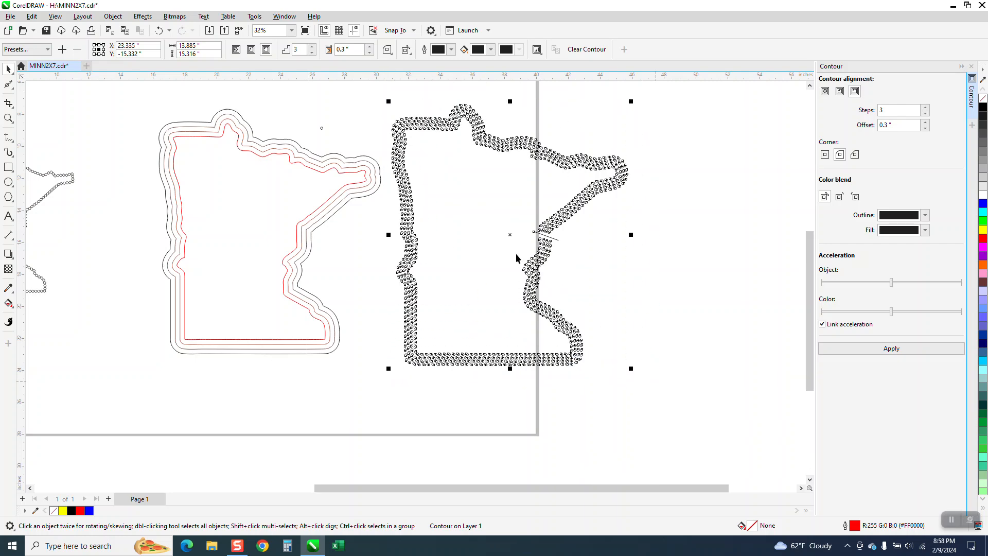
left_click_drag(511, 232, 684, 234)
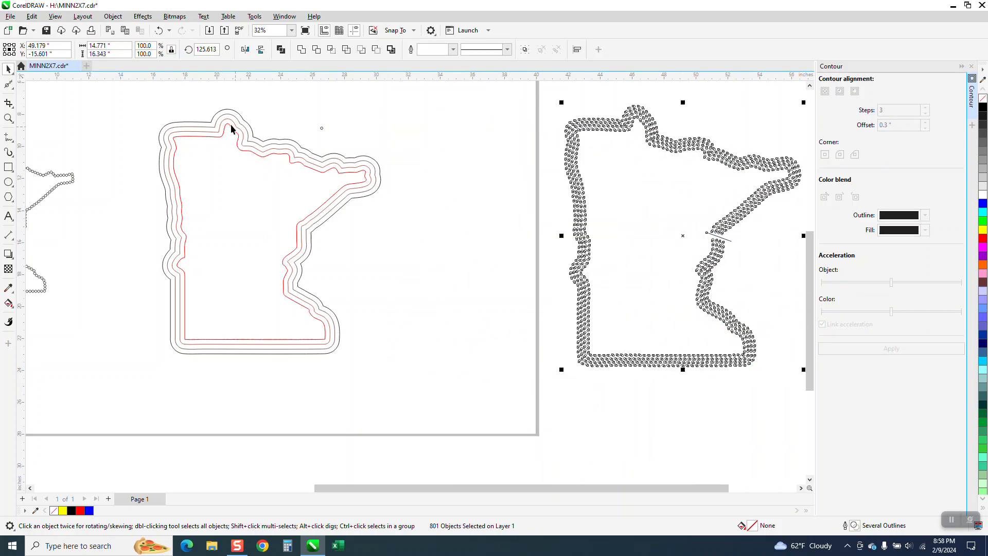
Step: Break the contour apart from the red outline and check how many objects are selected
left_click_drag(143, 104, 455, 377)
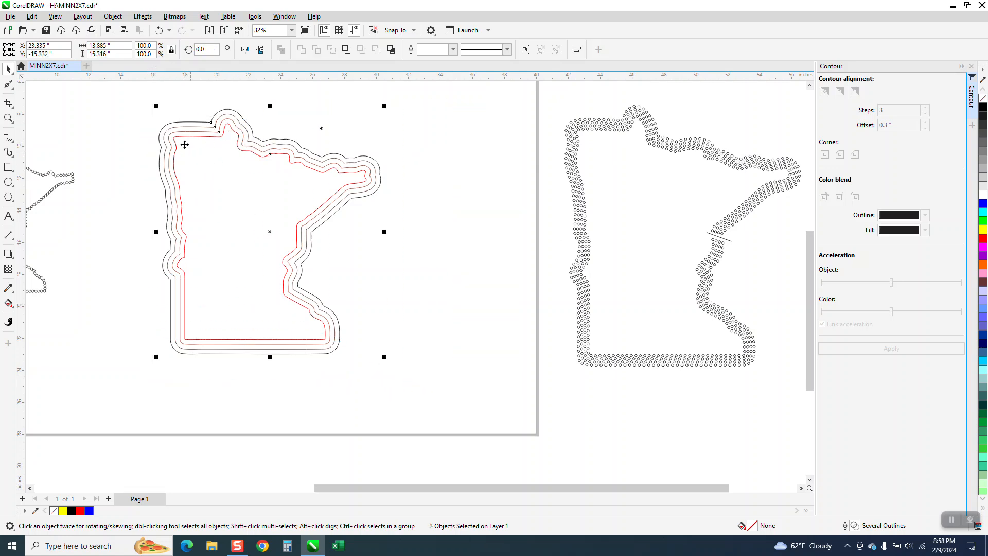
left_click(113, 17)
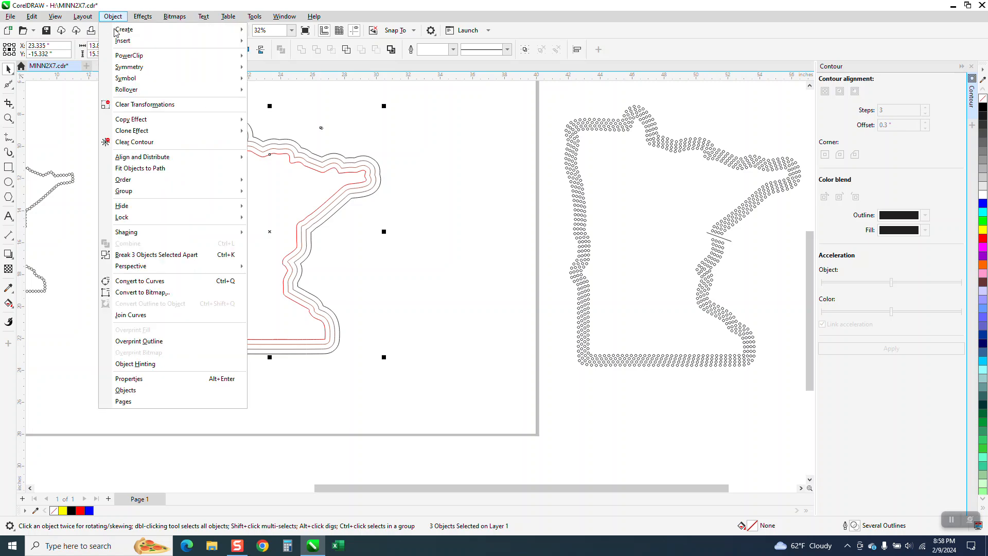
left_click(158, 256)
left_click(165, 198)
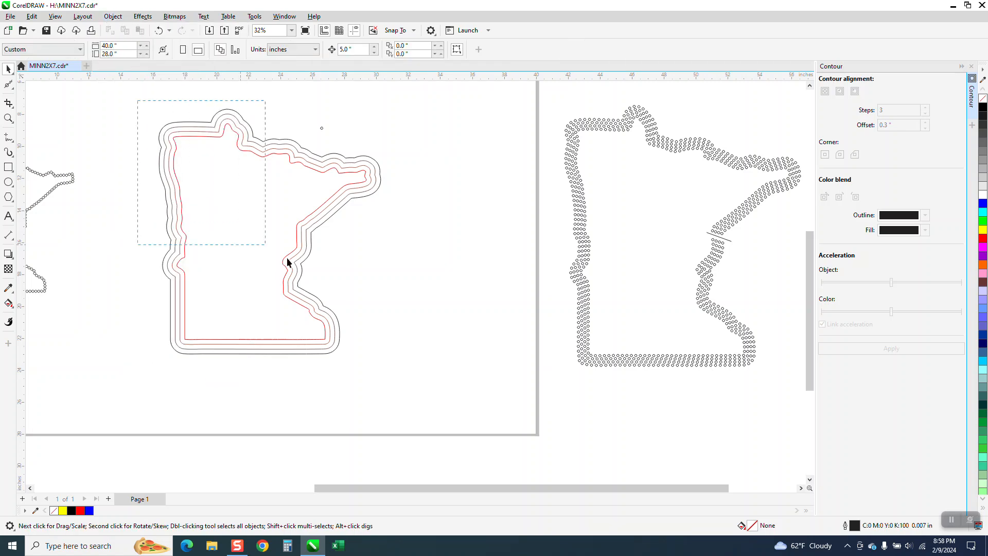
left_click_drag(424, 367, 423, 369)
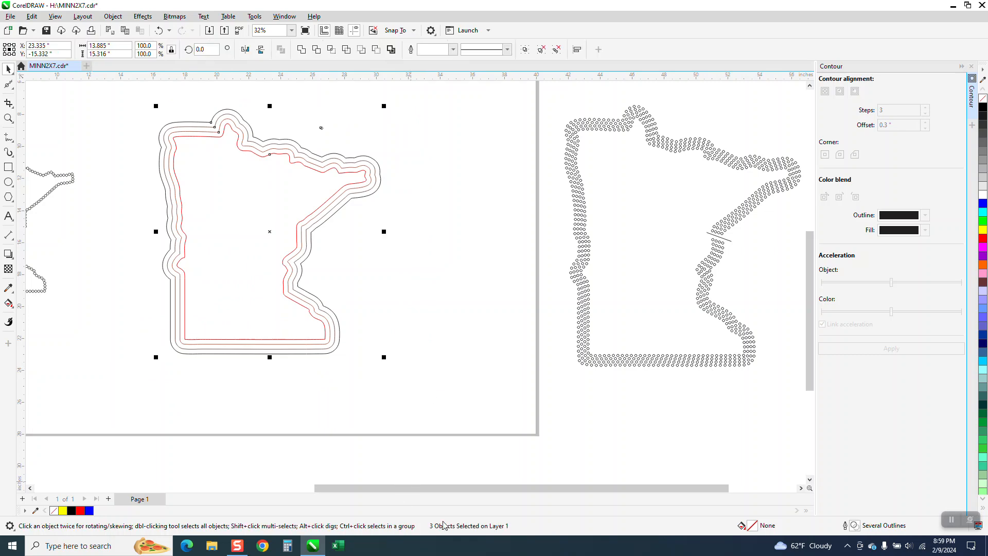
left_click(128, 96)
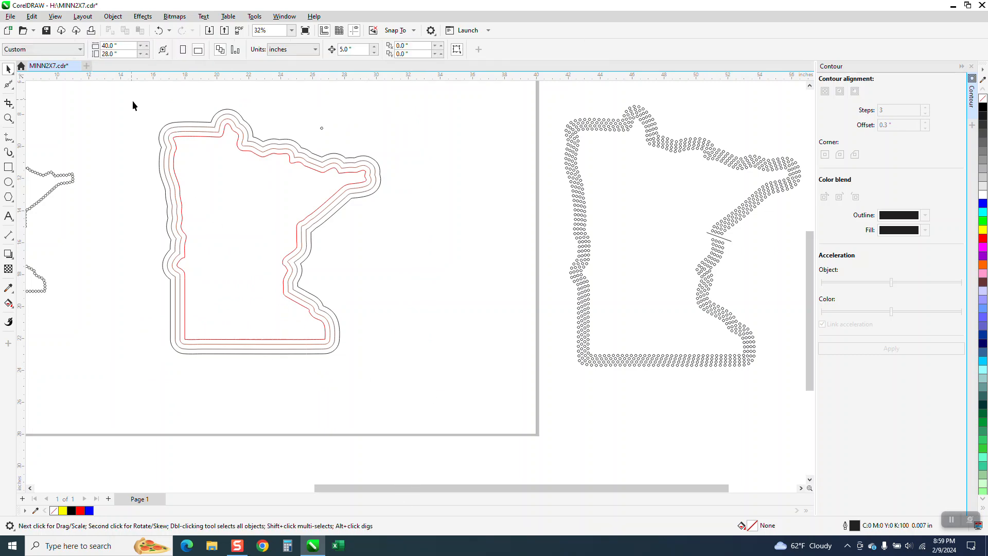
Step: Select the red outline with its contour lines and ungroup all of them into separate curves
left_click_drag(260, 278, 487, 378)
left_click(112, 16)
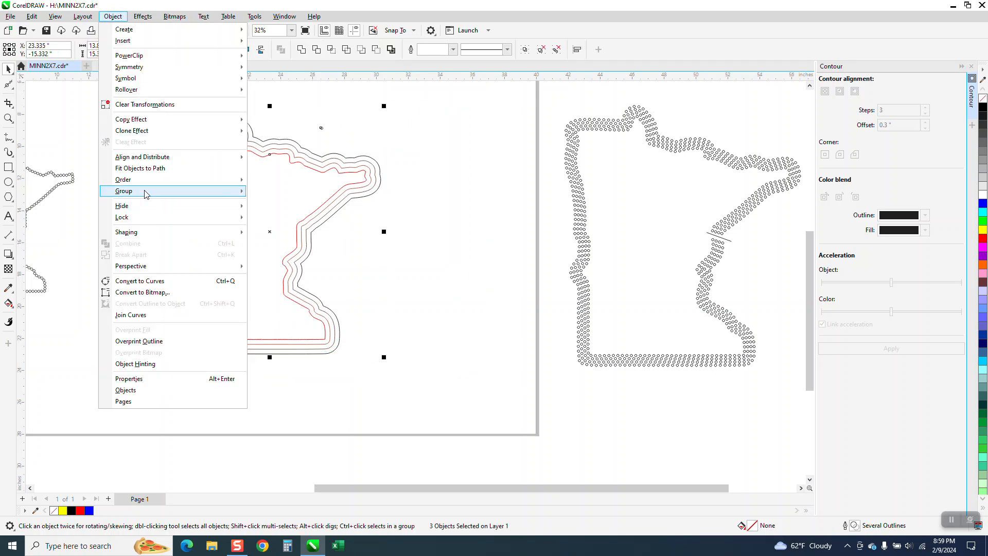
mouse_move(147, 191)
left_click(278, 216)
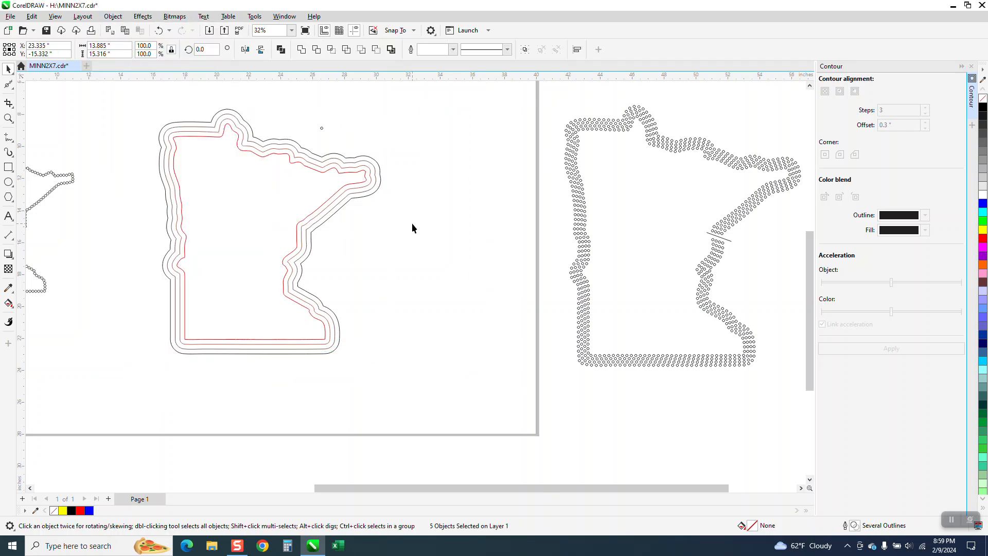
Step: Check the outlines' object count, move the innermost red outline aside as a test and undo that move
left_click_drag(423, 380, 423, 381)
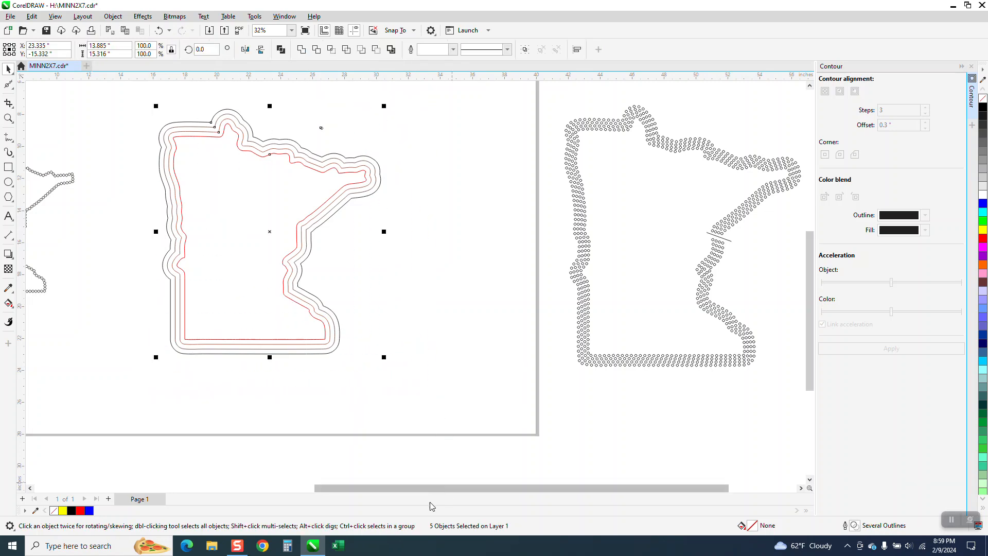
left_click(385, 292)
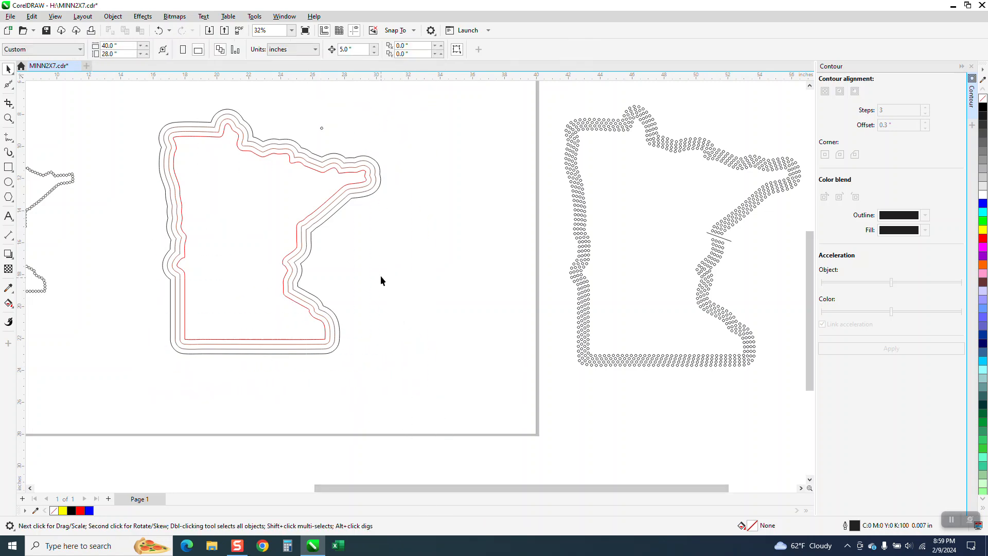
left_click_drag(329, 181, 301, 187)
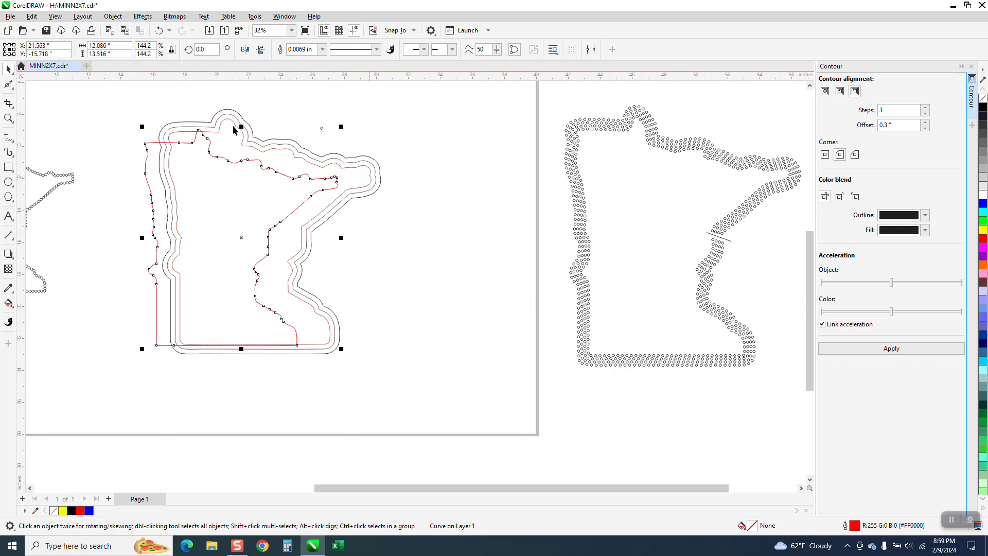
left_click(159, 30)
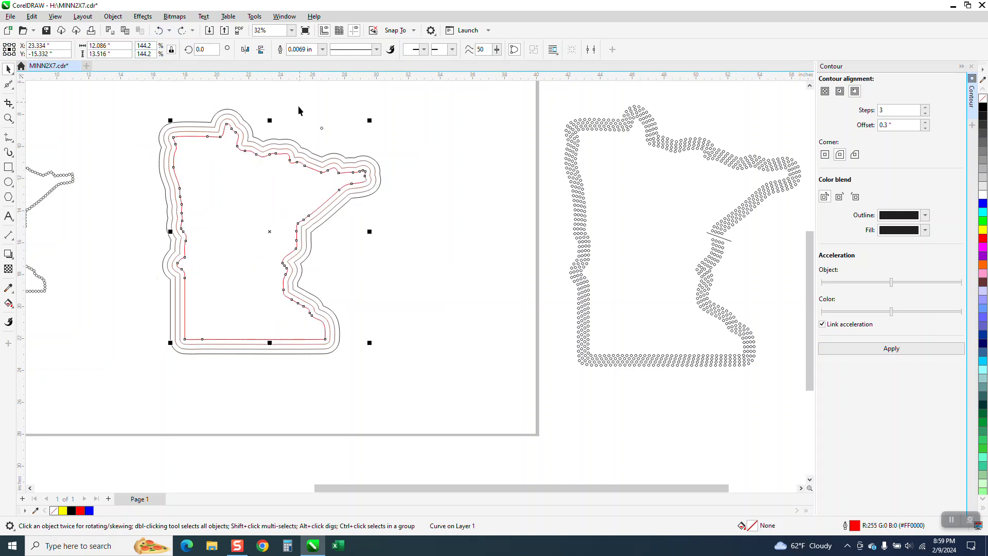
Step: Move the small 0.15" circle farther away from the outlines and close the Contour settings
left_click_drag(323, 128, 354, 112)
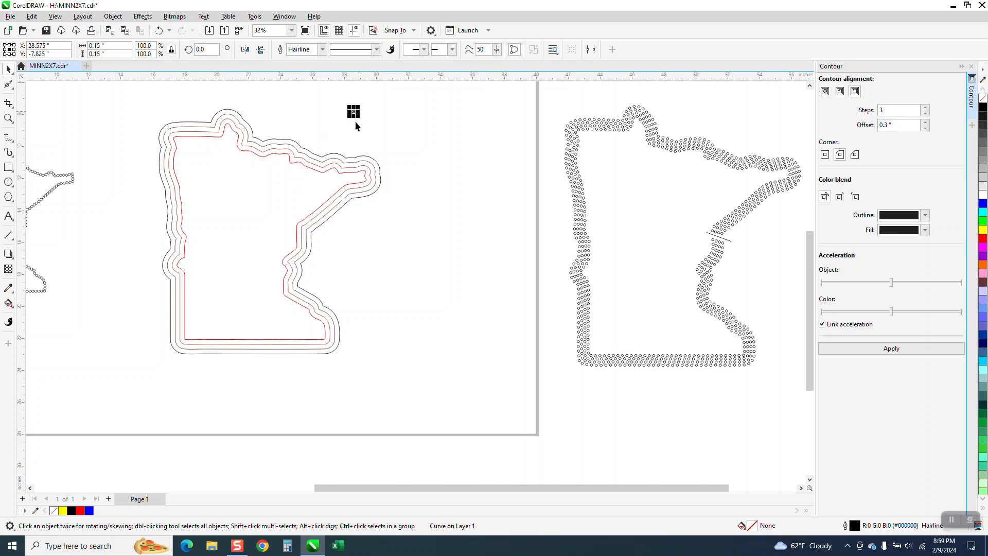
left_click(972, 67)
Step: Fit the small circle to the innermost red outline with Fit Objects to Path, using 121 duplicates
left_click(119, 18)
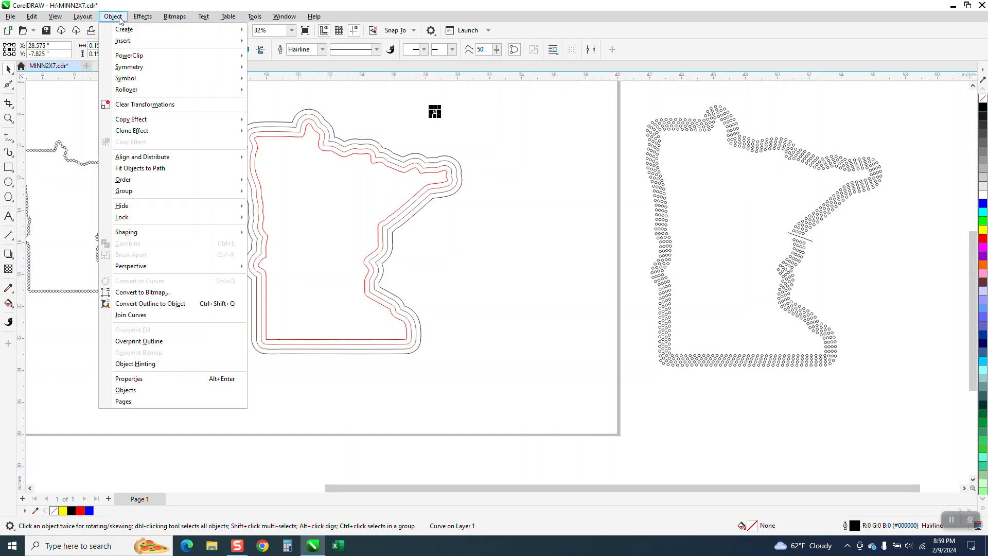
left_click(141, 169)
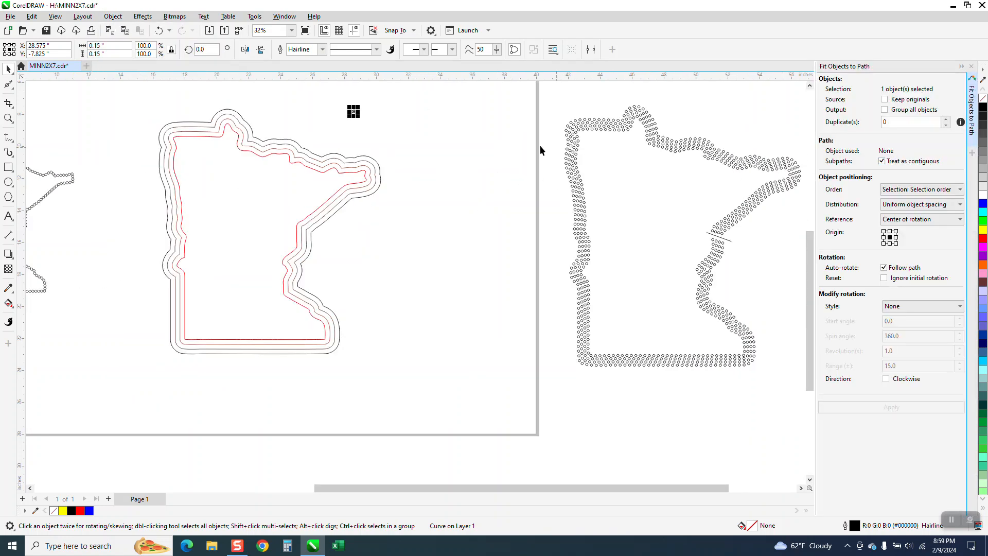
key("z")
left_click_drag(353, 108, 447, 187)
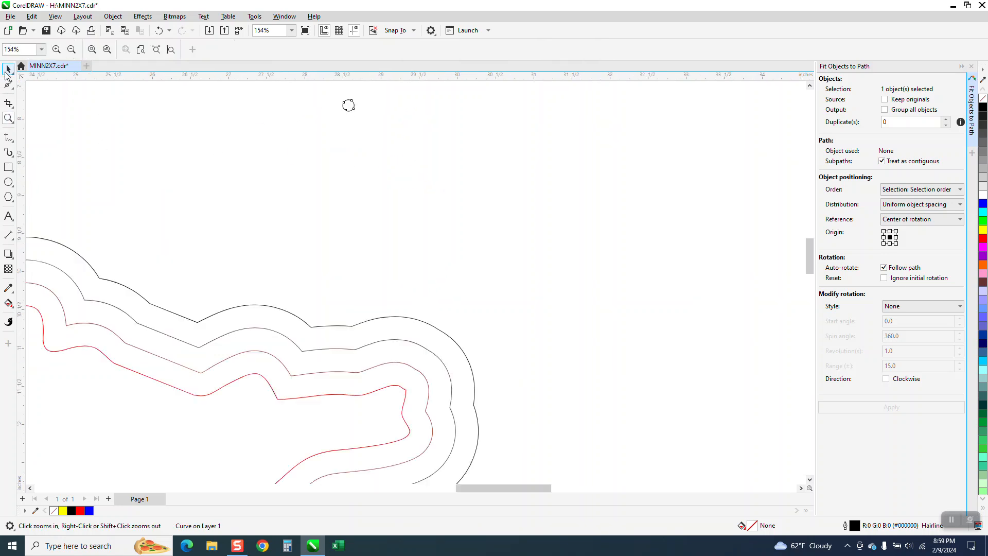
left_click(8, 68)
scroll(487, 196, "down", 2)
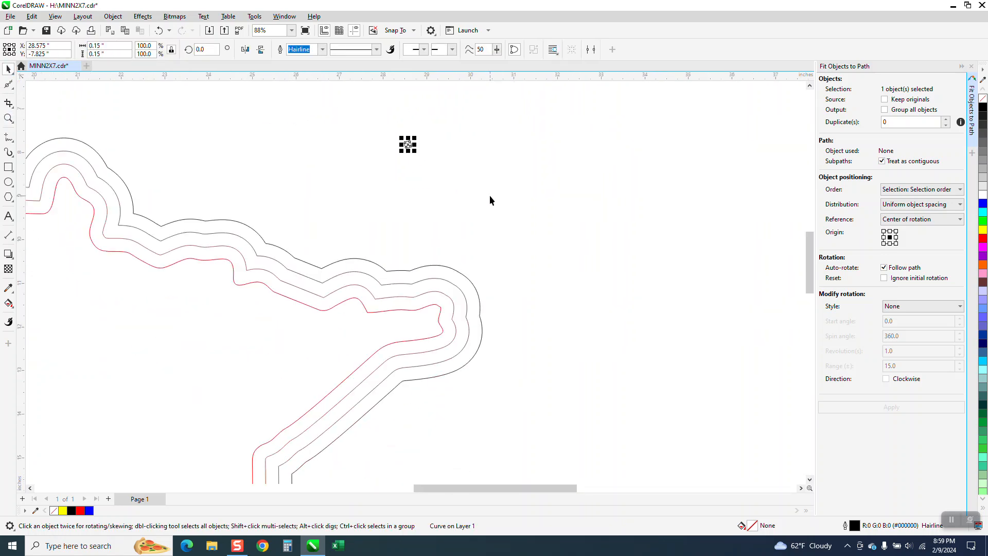
left_click(362, 308, "shift")
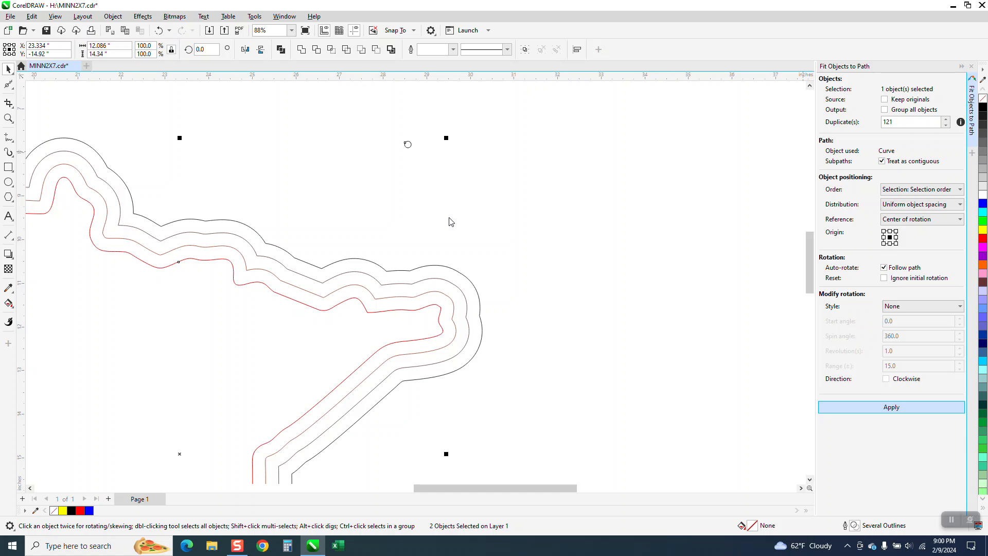
scroll(468, 225, "down", 3)
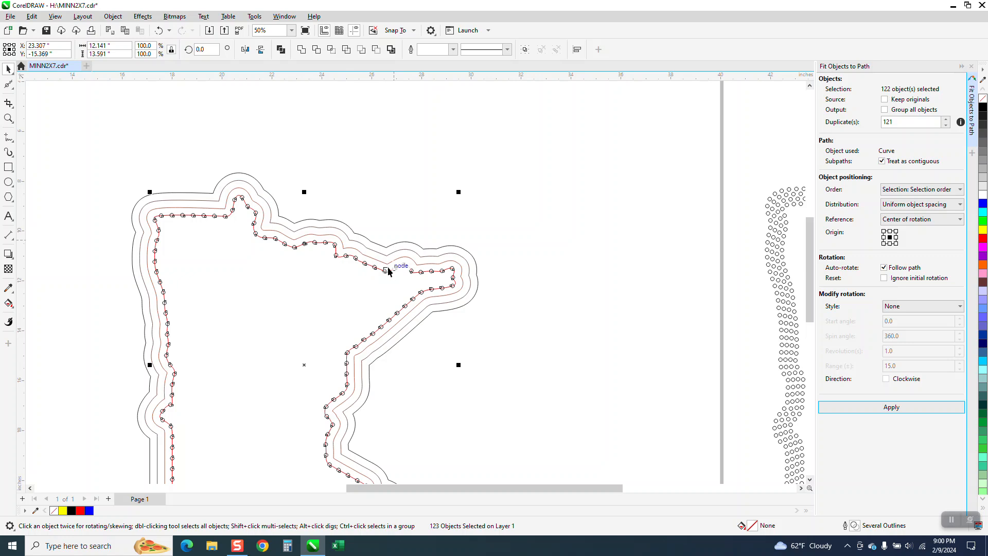
left_click(406, 220)
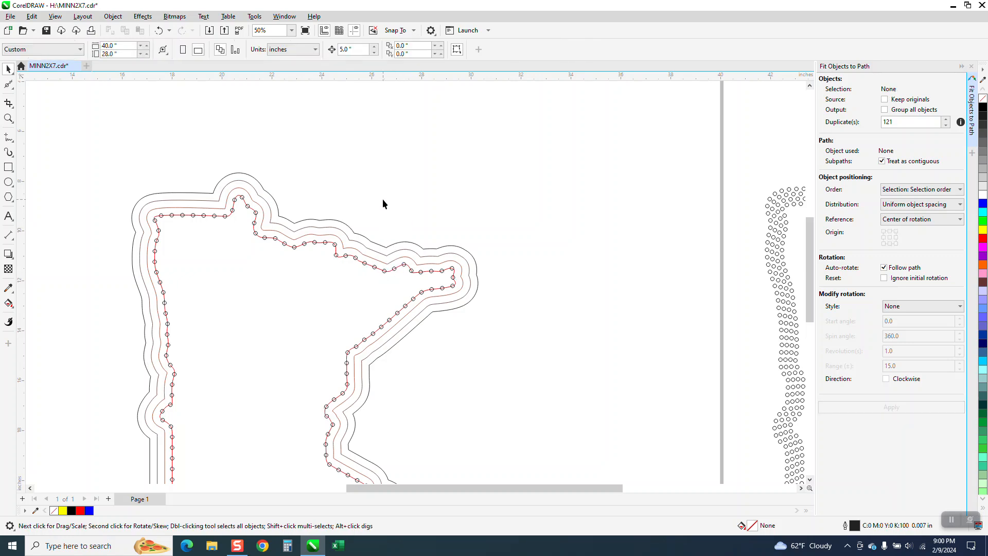
Step: Copy the 0.15" circle from the fitted row to above the outlines, and repeat the copy twice for three spare circles
scroll(505, 228, "down", 2)
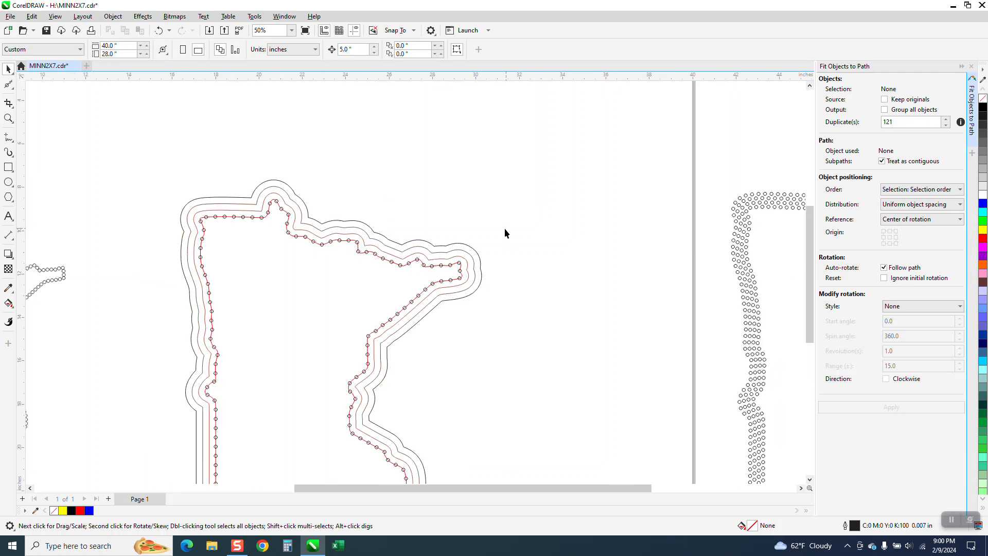
left_click(465, 259)
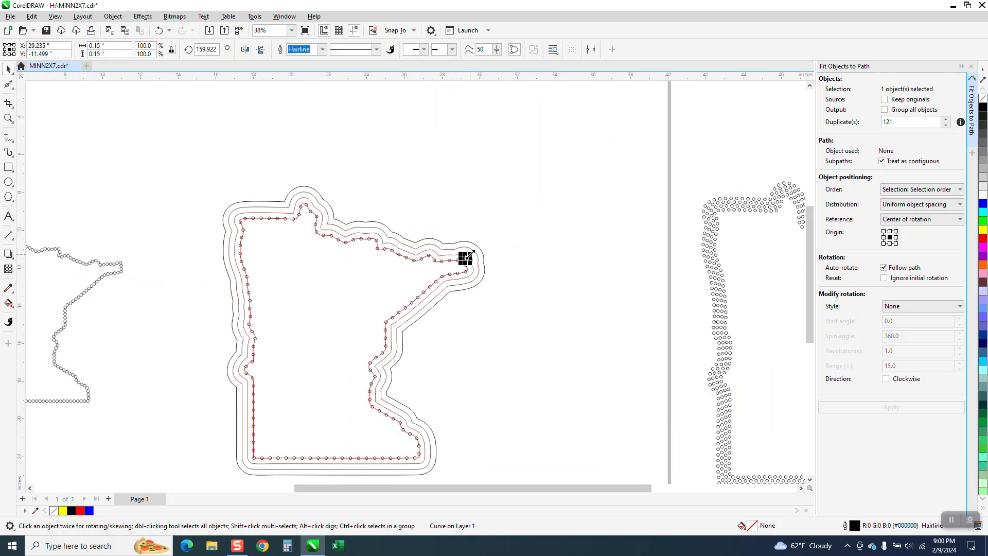
left_click_drag(465, 259, 455, 218)
key("ctrl+r")
key("ctrl+r")
Step: Fit the nearest spare circle to the second outline from the inside with Fit Objects to Path, using 121 duplicates
left_click(456, 218)
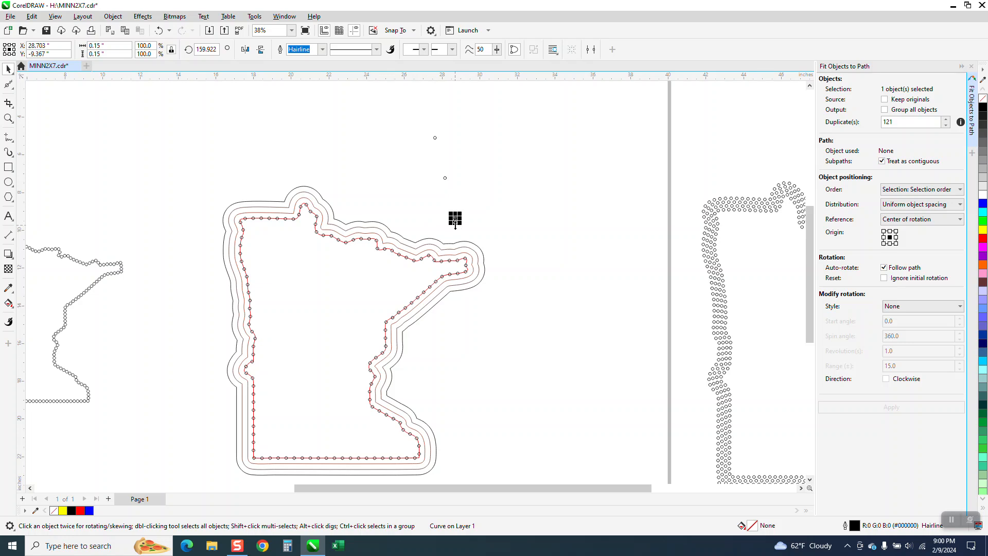
left_click(425, 254, "shift")
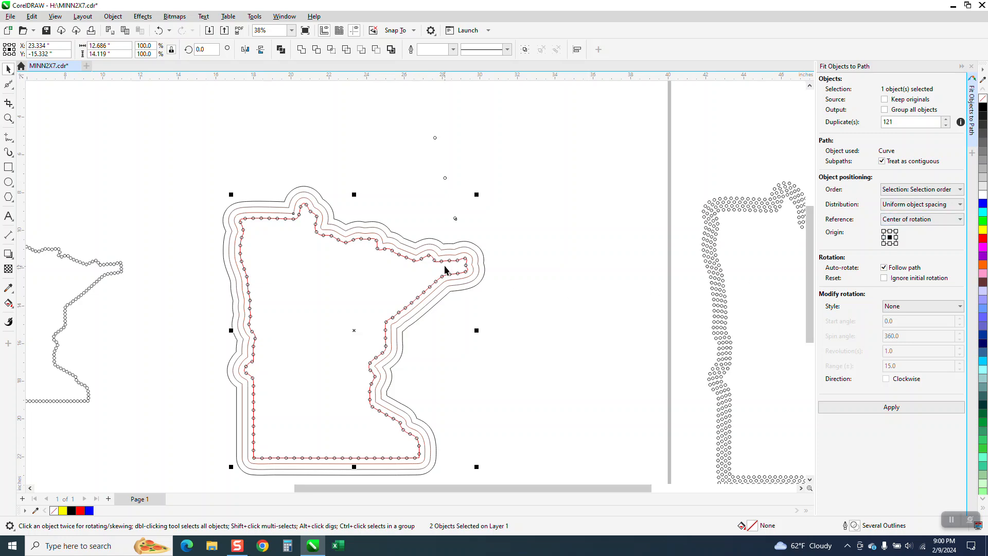
left_click(898, 408)
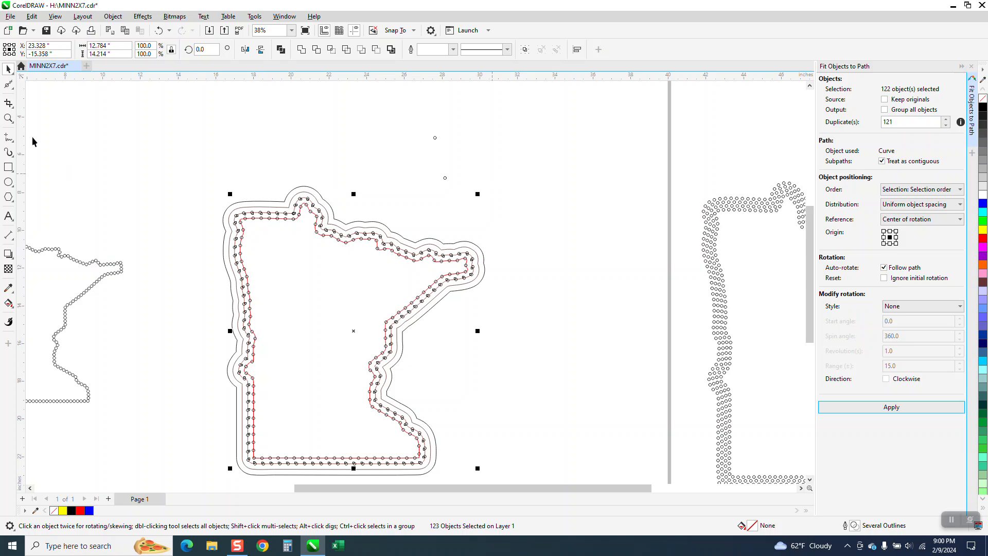
Step: Fit another spare circle to the third outline from the inside with Fit Objects to Path, using 121 duplicates
left_click(8, 119)
left_click_drag(358, 304, 463, 363)
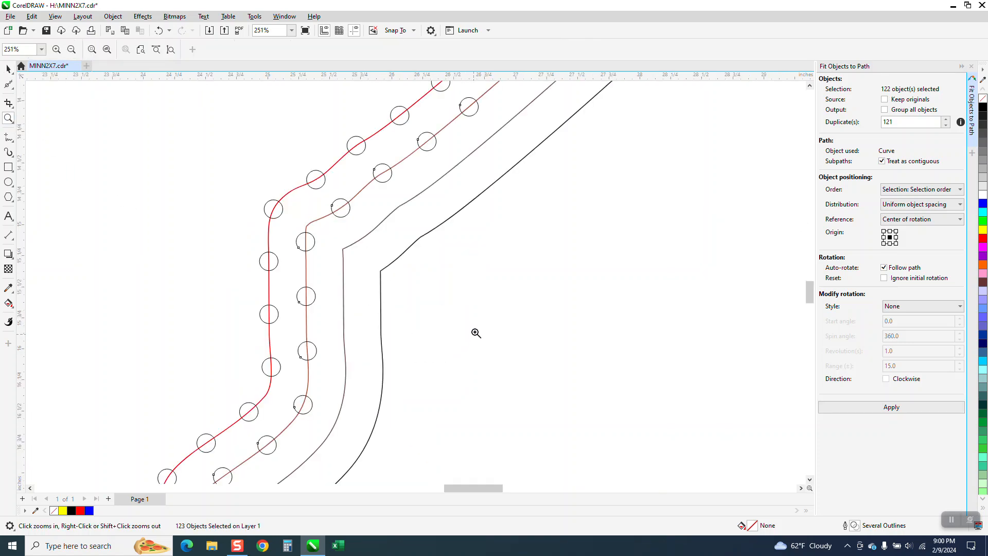
right_click(433, 316)
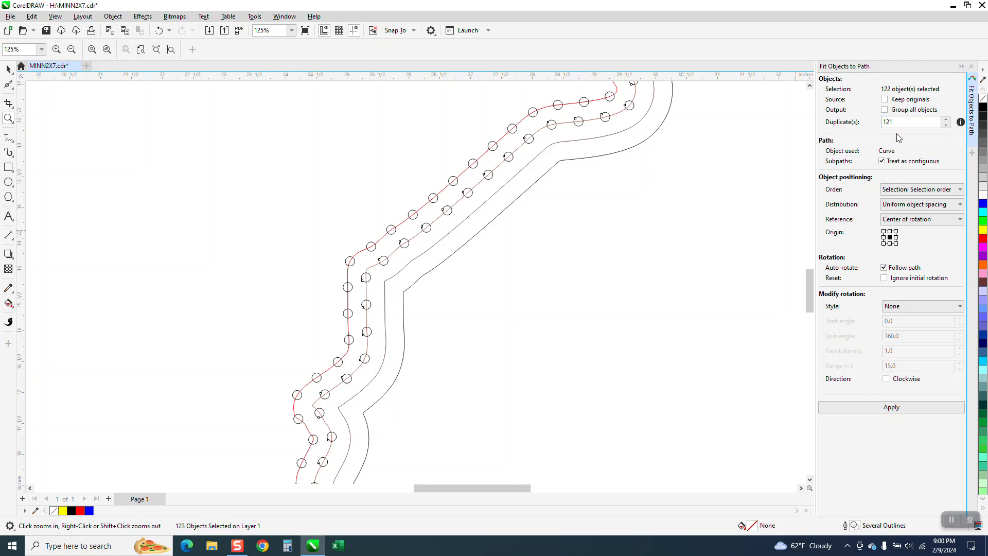
scroll(517, 260, "down", 5)
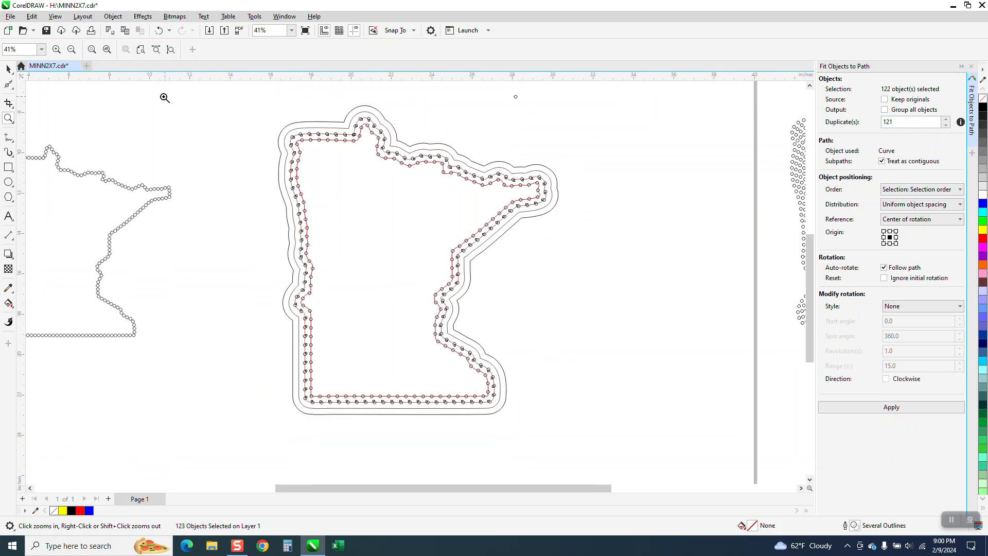
left_click(9, 68)
scroll(383, 181, "down", 1)
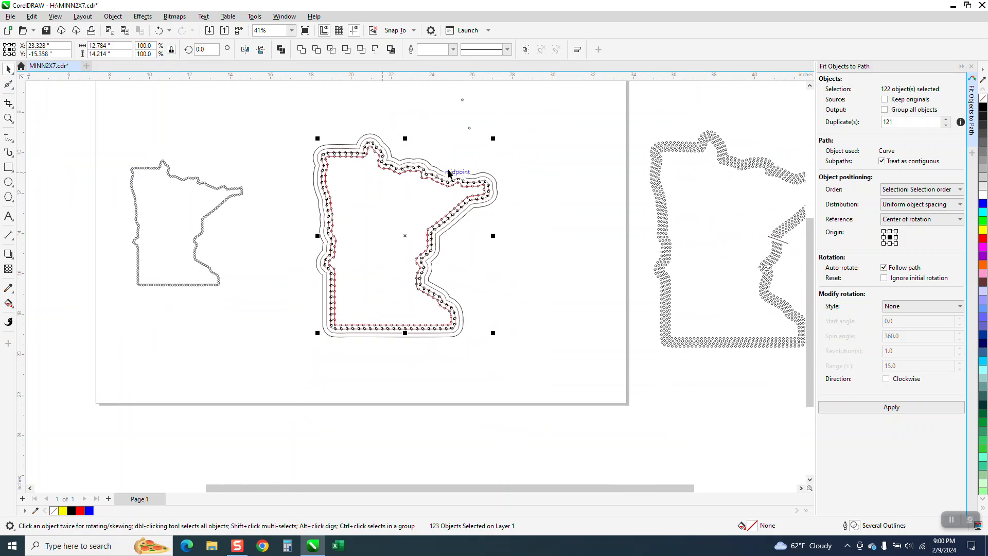
left_click(450, 160)
left_click(445, 176)
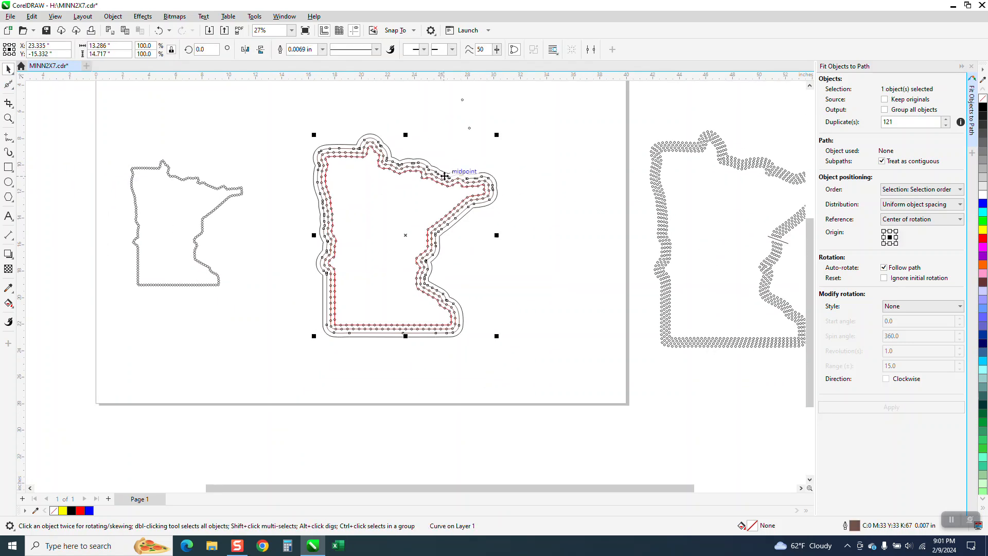
left_click(483, 126)
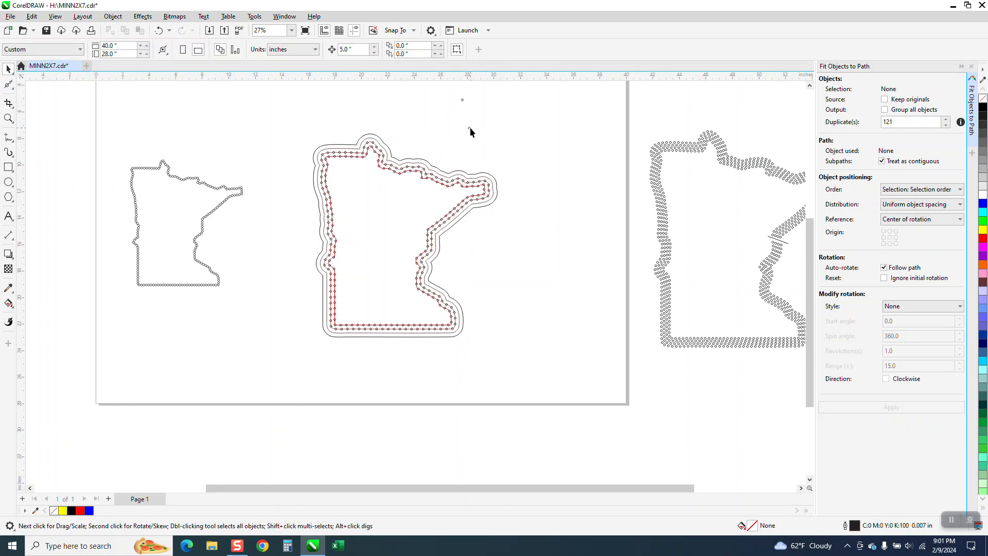
left_click(470, 128)
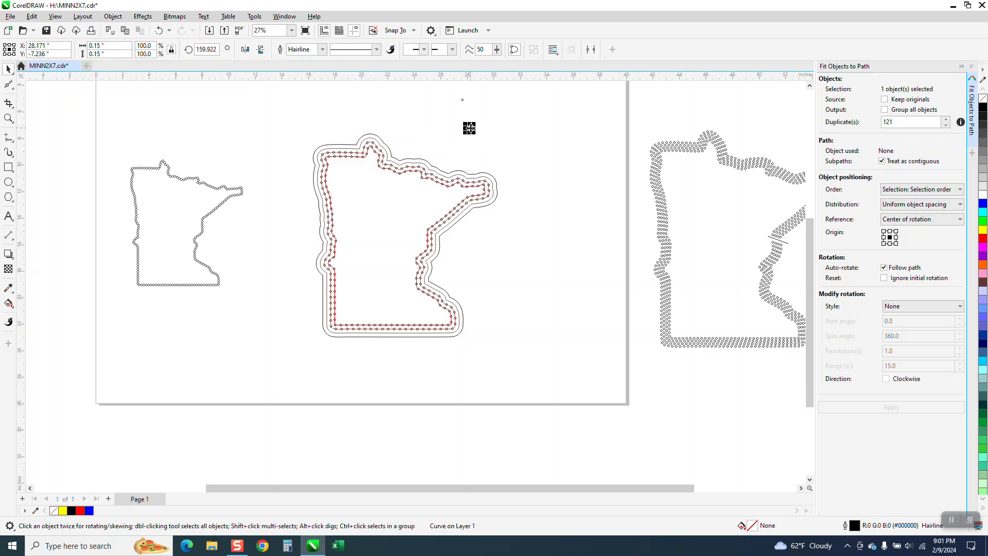
left_click(442, 179, "shift")
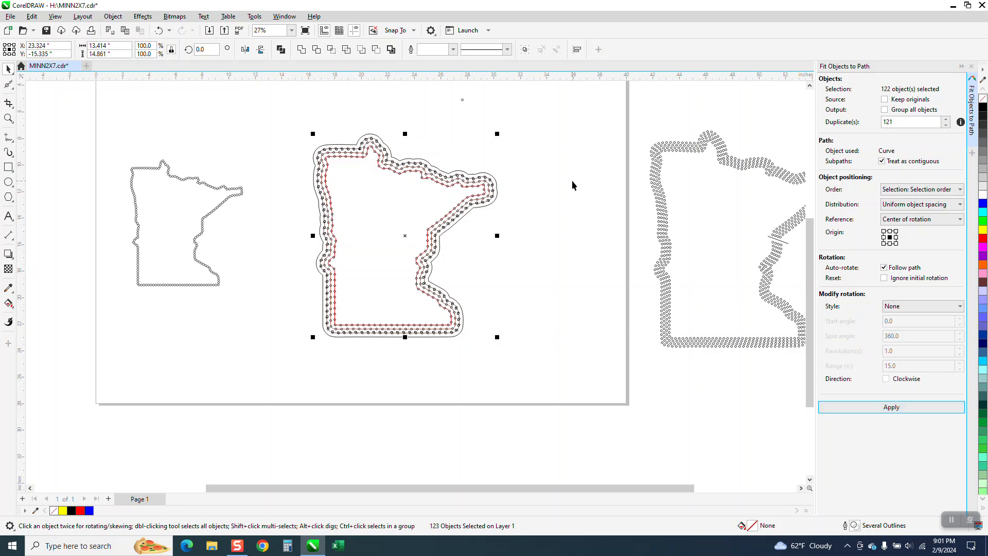
Step: Delete the outermost contour outline that has no circles on it
left_click(531, 190)
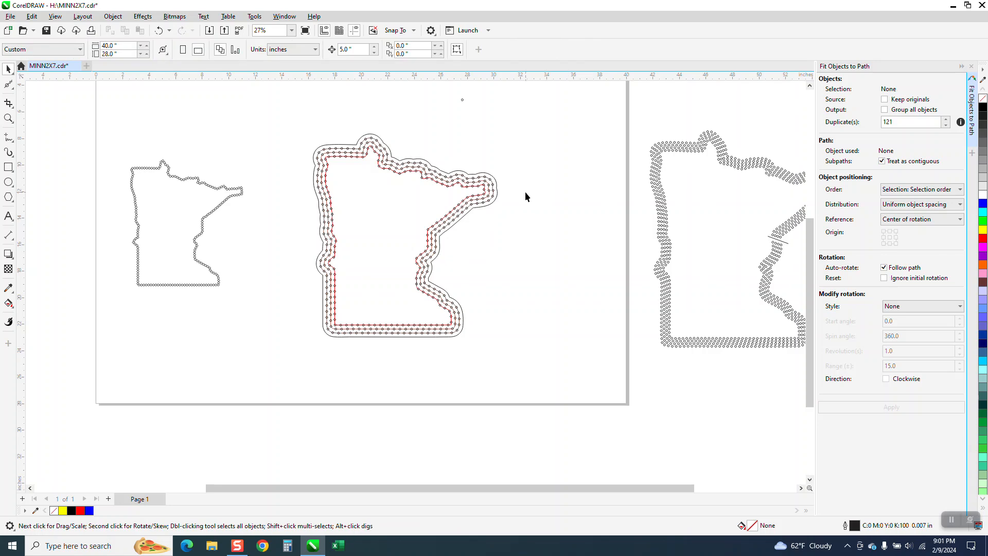
left_click(496, 188)
key("Delete")
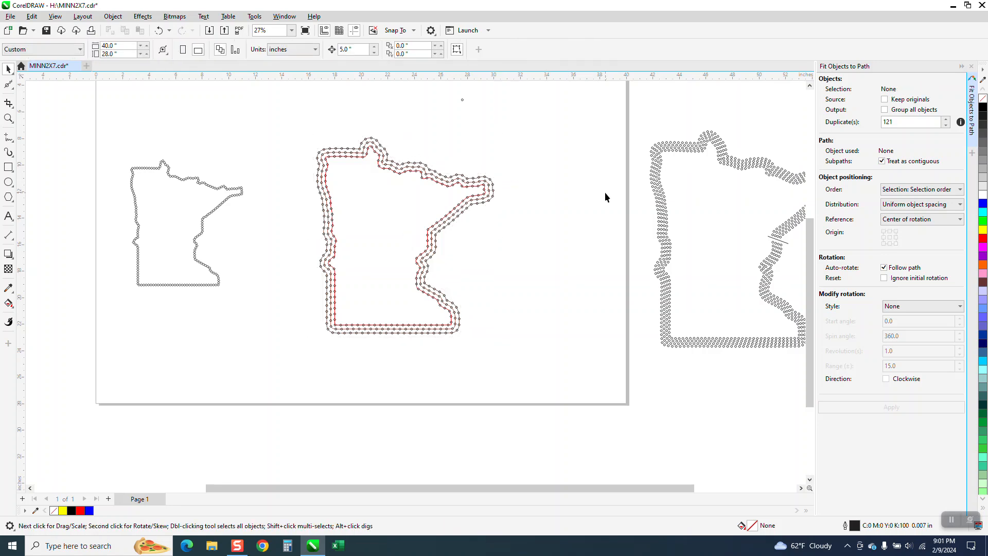
Step: Delete the small single-row Minnesota circle outline beside the three-row shape
left_click(8, 118)
left_click_drag(307, 131, 590, 344)
scroll(535, 221, "down", 3)
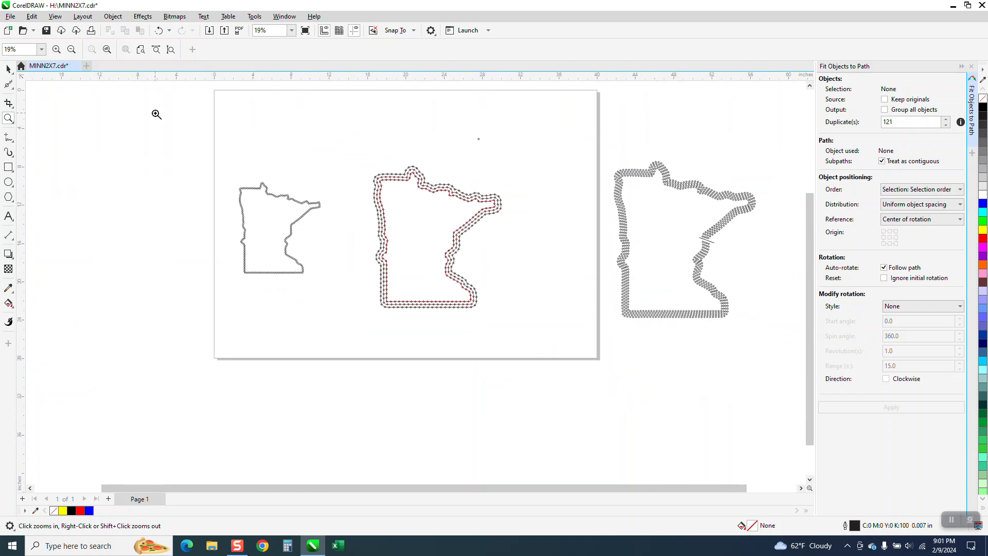
left_click(8, 69)
left_click_drag(229, 162, 345, 302)
key("Delete")
Step: Delete one circle from each of the three rows at the inward bend of the state's eastern border
left_click(9, 118)
left_click_drag(386, 159, 538, 355)
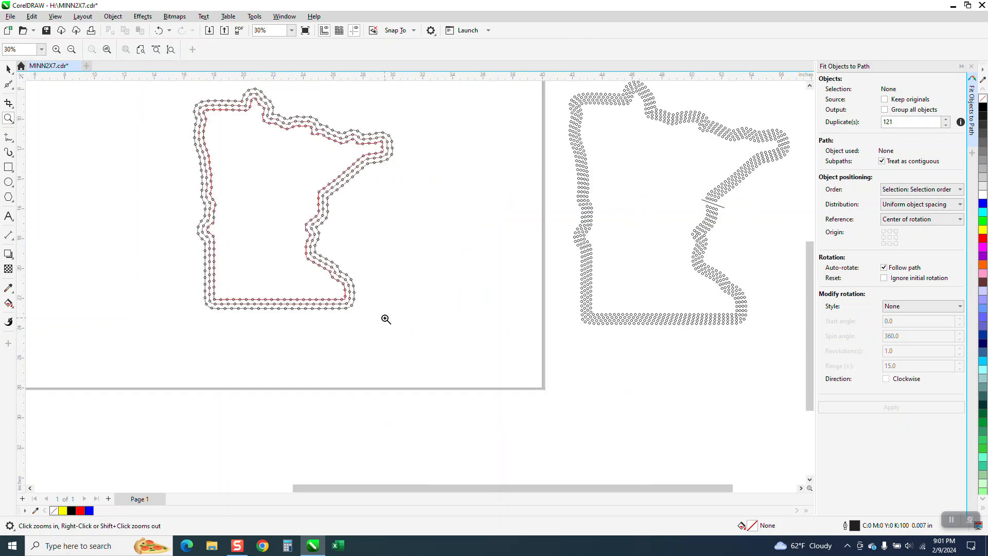
left_click_drag(320, 203, 395, 247)
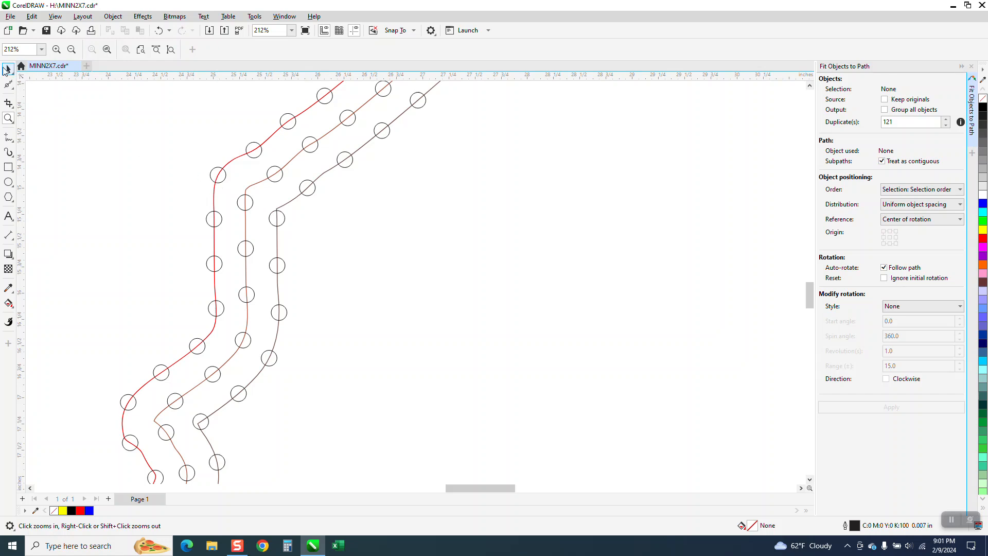
left_click(7, 69)
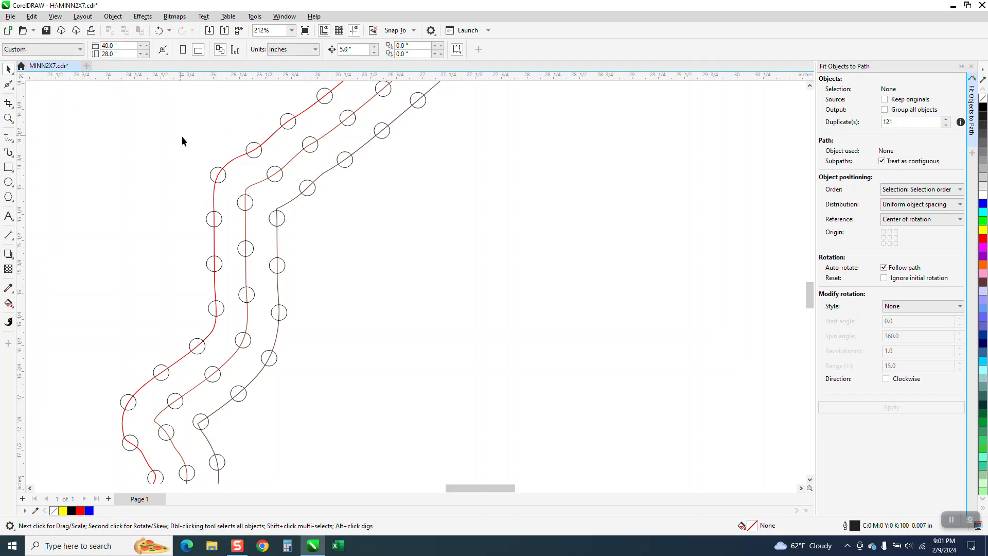
left_click(216, 174)
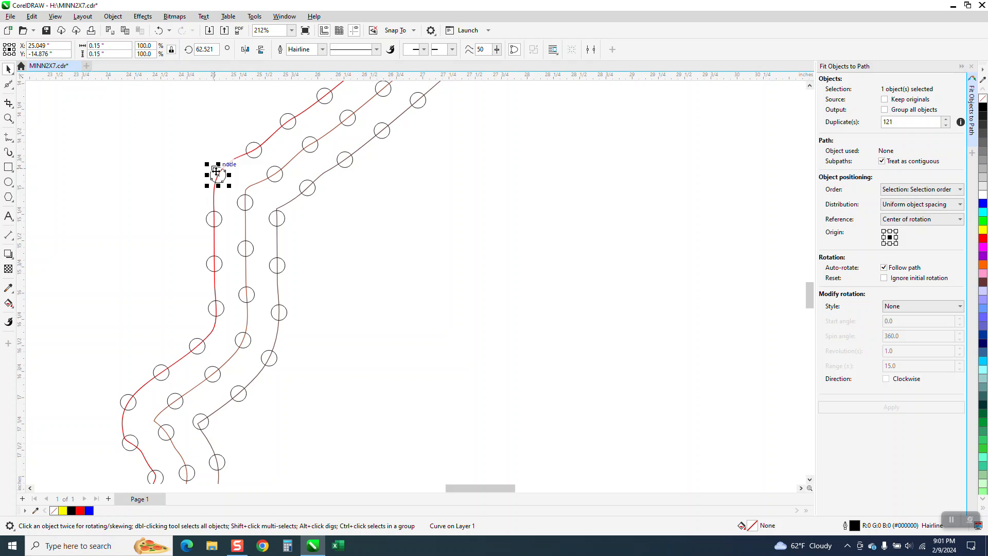
key("Delete")
left_click(251, 209)
key("Delete")
left_click(282, 220)
key("Delete")
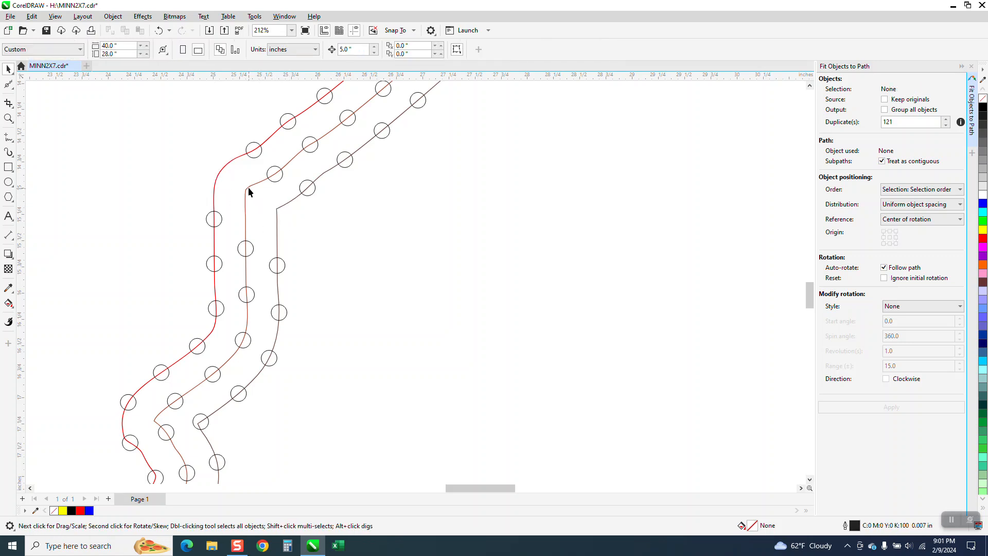
Step: Delete the three guide outlines, leaving only the rows of circles
left_click(247, 190)
key("Delete")
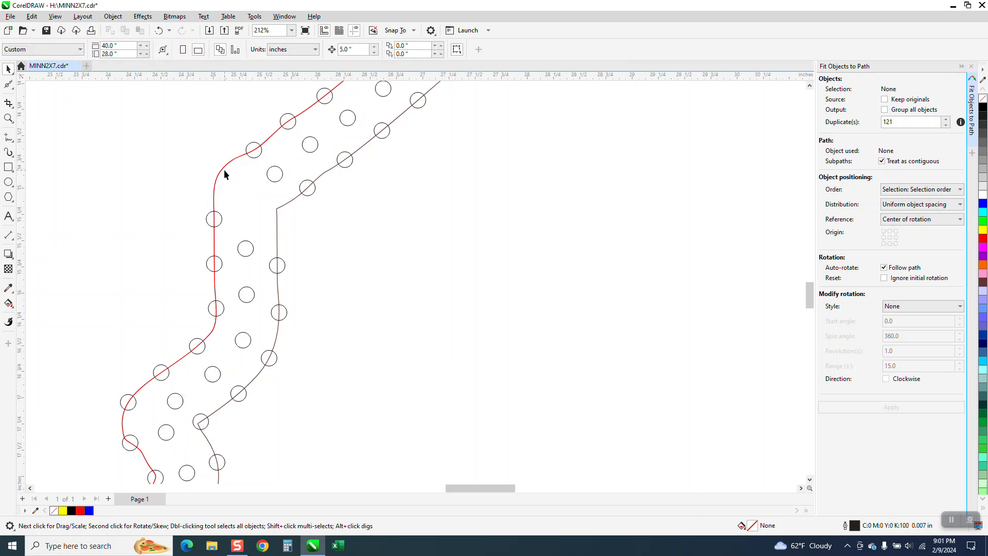
left_click(223, 165)
key("Delete")
left_click(278, 212)
key("Delete")
Step: Select all circles of the three-row Minnesota shape to check their object count
scroll(463, 265, "down", 2)
scroll(494, 276, "down", 3)
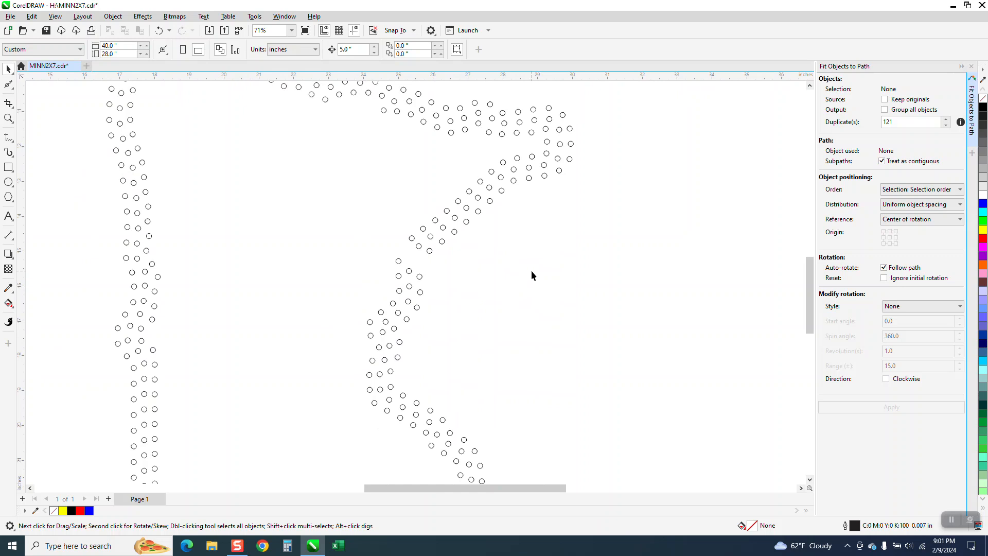
scroll(535, 244, "down", 1)
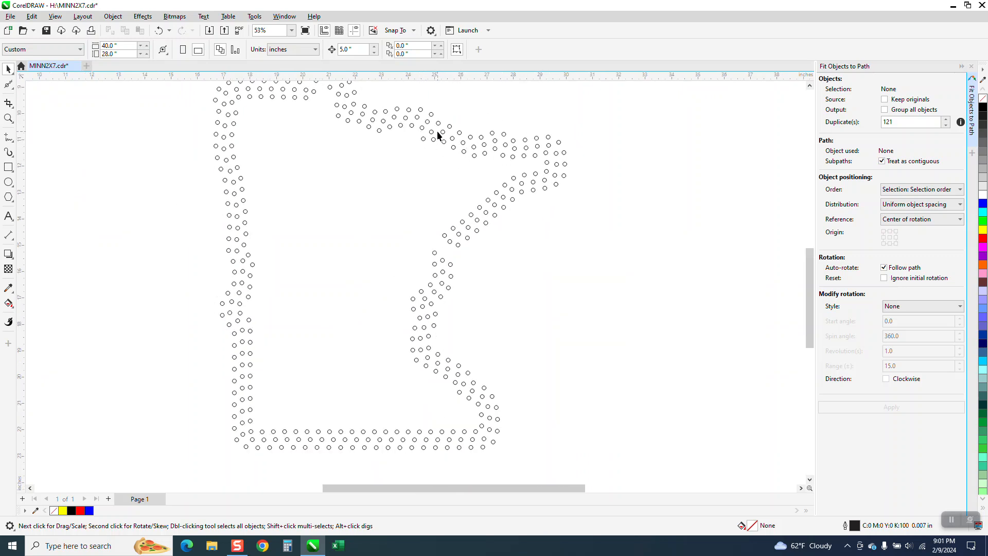
scroll(475, 220, "down", 2)
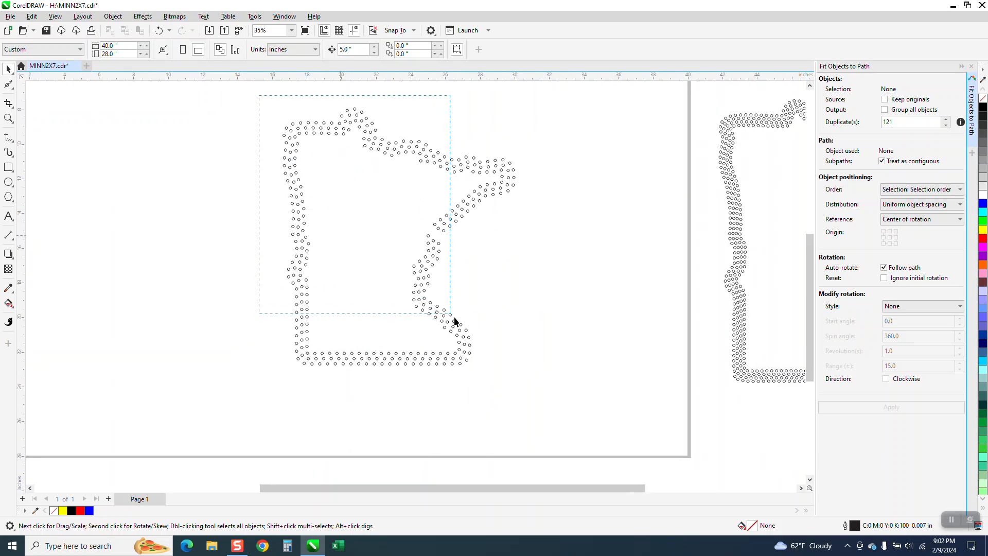
left_click_drag(523, 369, 550, 393)
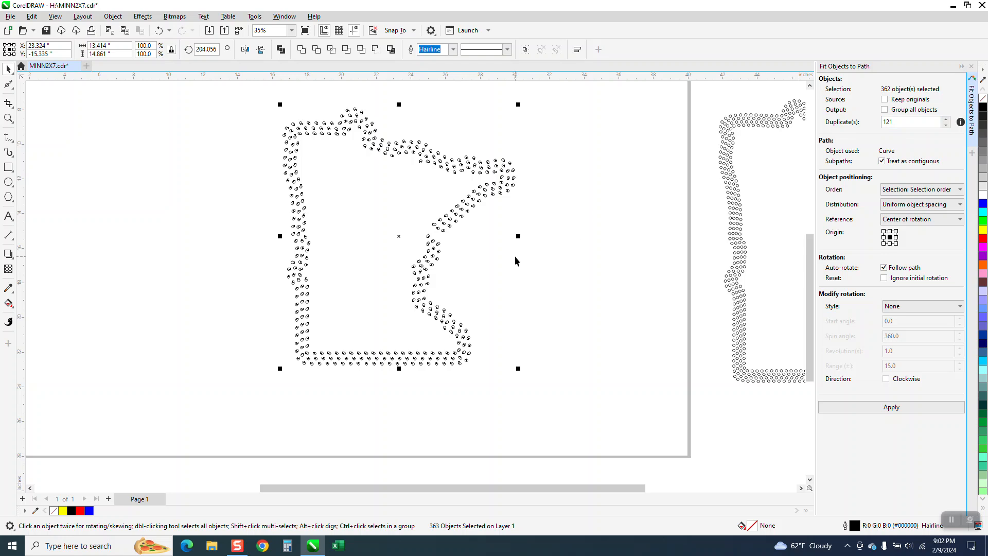
Step: Draw a diagonal 2-Point Line about 1.7" wide and 1.18" high across the gap in the eastern border's circle rows
left_click(8, 118)
left_click_drag(418, 213, 541, 265)
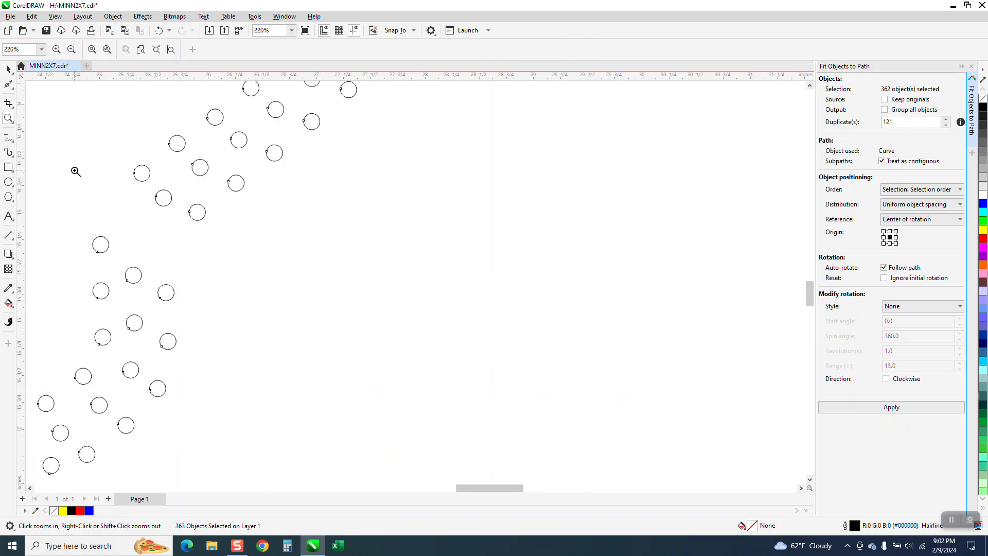
left_click(14, 147)
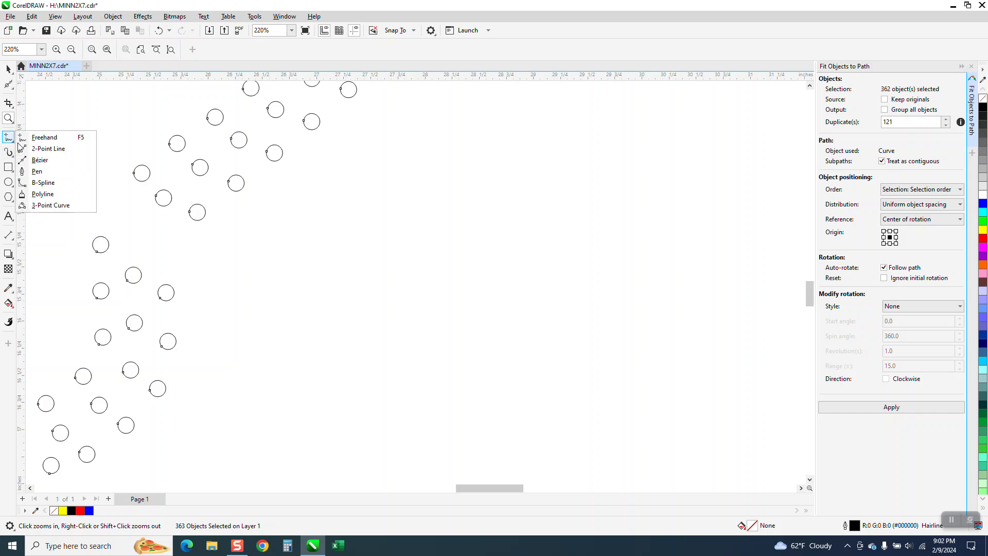
left_click(46, 149)
left_click_drag(235, 286, 50, 158)
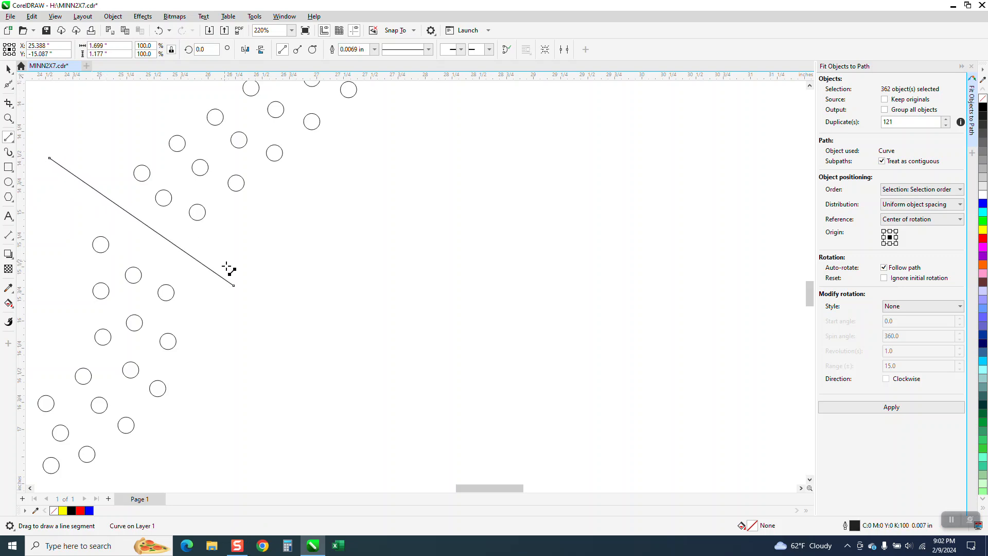
Step: Delete the three circles just below the diagonal line, one from each row, to widen the gap
scroll(238, 264, "down", 5)
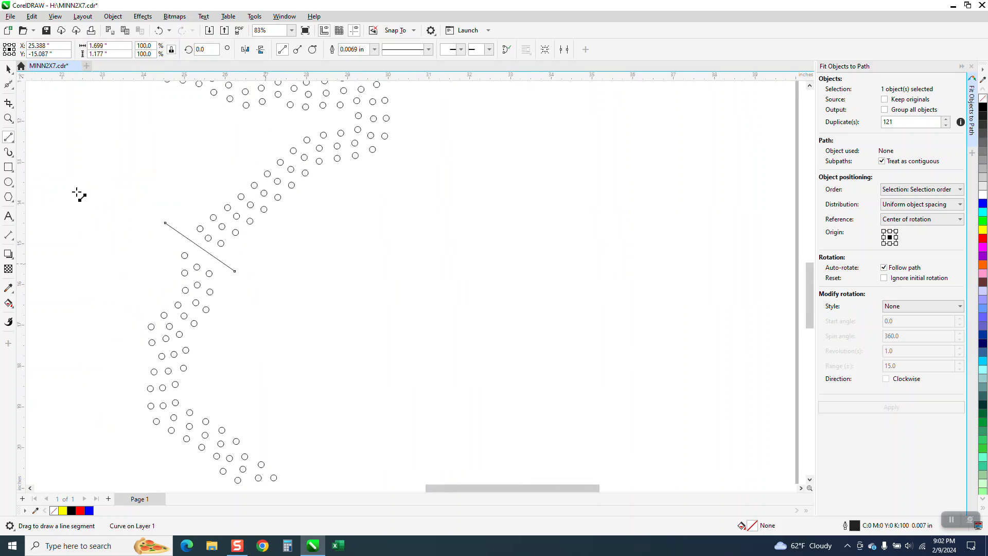
left_click(8, 118)
left_click_drag(148, 208, 402, 370)
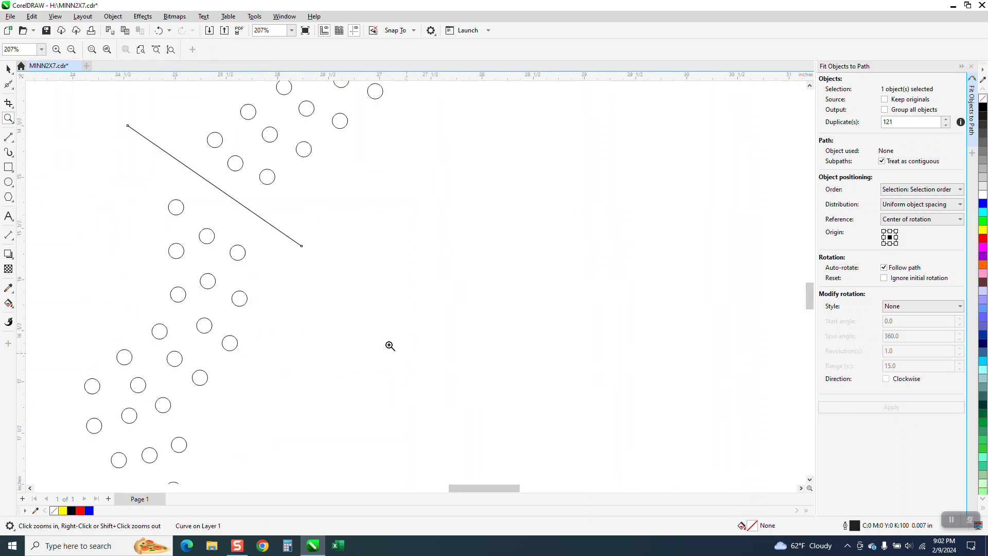
left_click(8, 69)
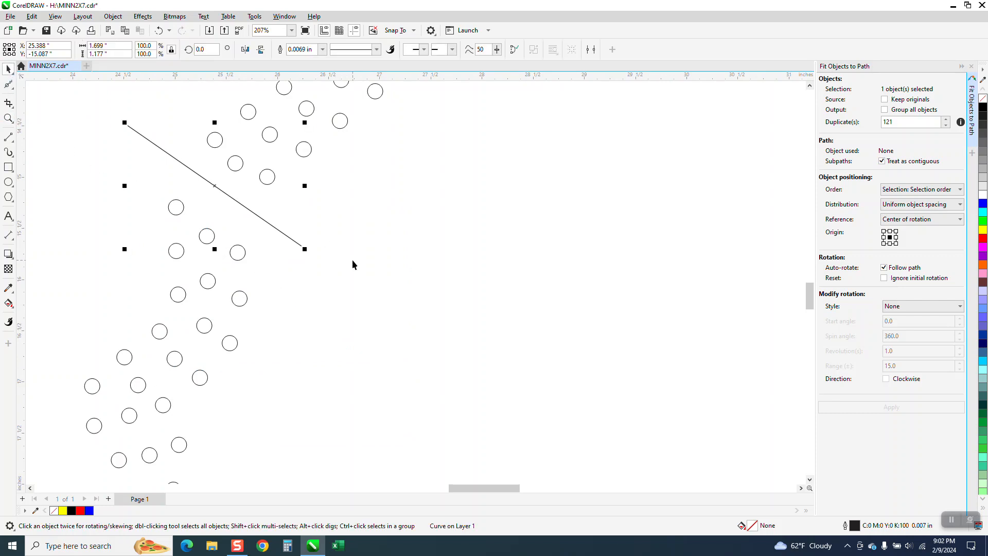
left_click(373, 269)
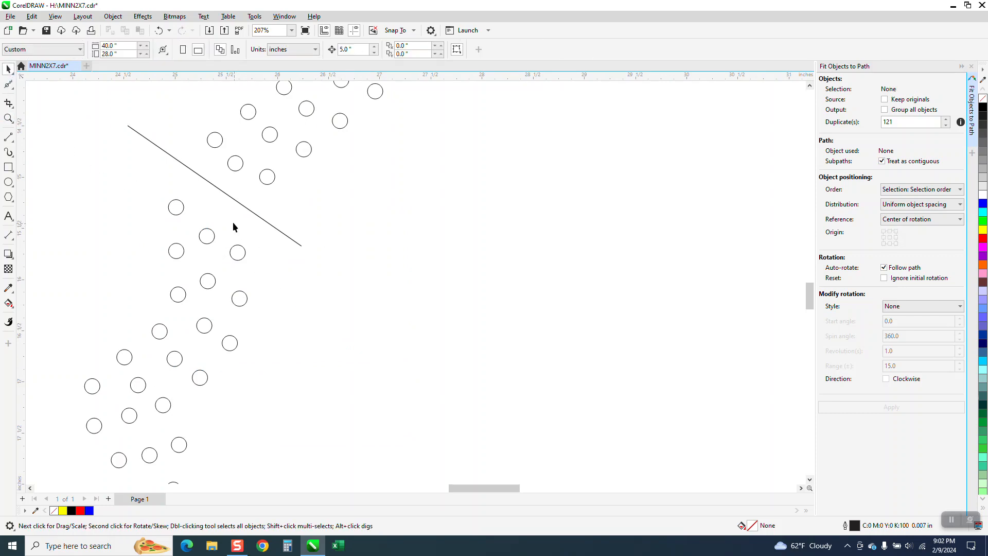
left_click(183, 211)
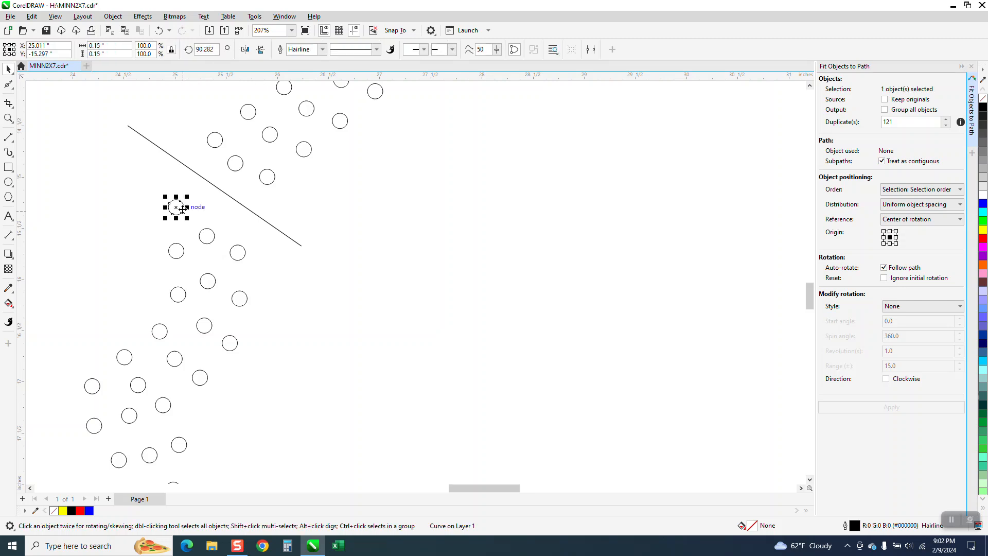
key("Delete")
left_click(212, 238)
key("Delete")
left_click(242, 255)
key("Delete")
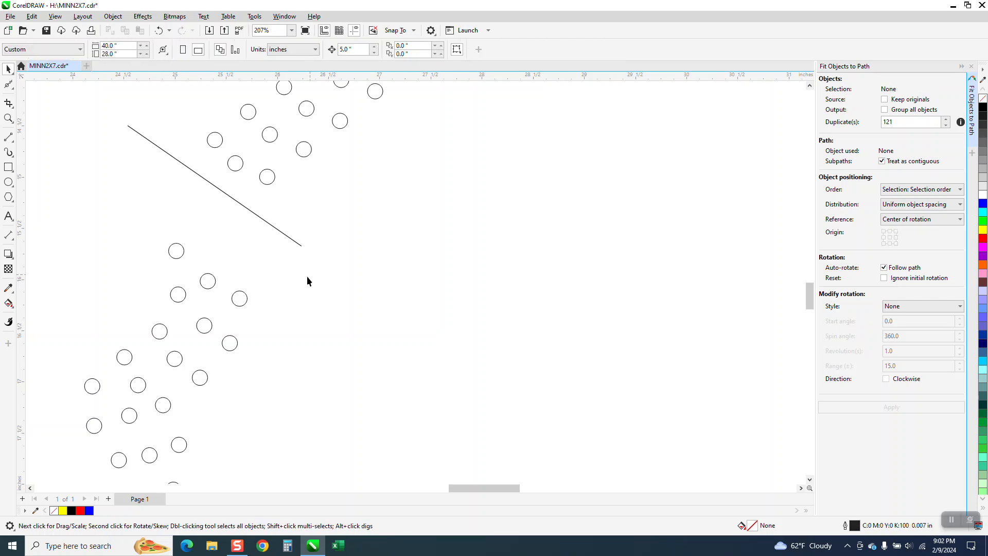
Step: Place a copy of the nearest middle-row circle in the gap just below the diagonal line
left_click(213, 276)
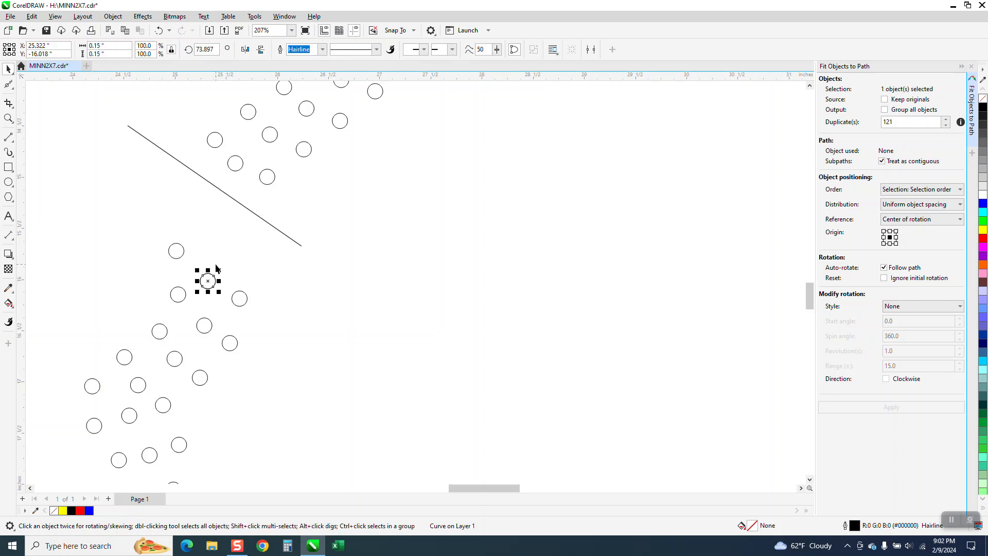
left_click_drag(208, 284, 227, 224)
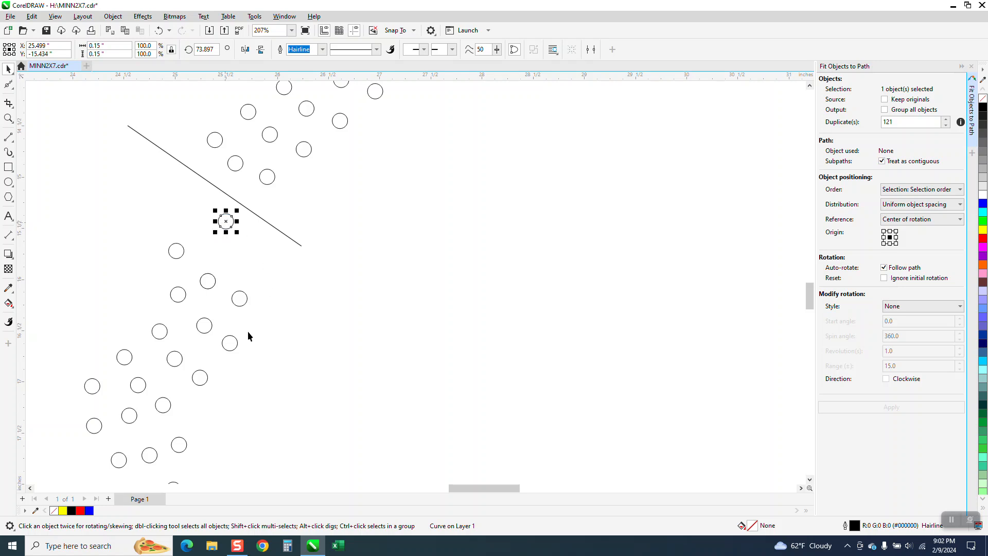
Step: Examine the circle spacing along the western border and around the whole three-row Minnesota outline
scroll(339, 268, "down", 2)
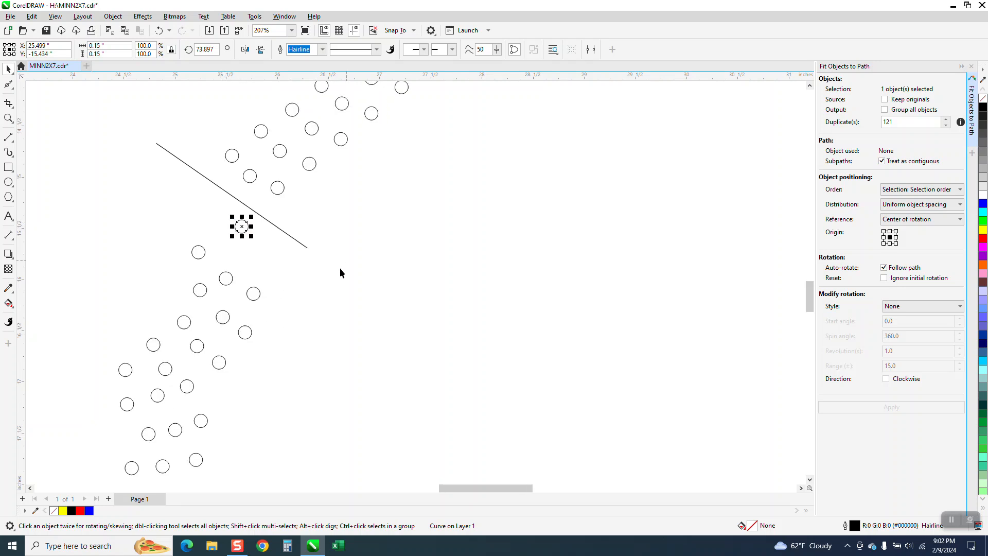
scroll(264, 243, "down", 1)
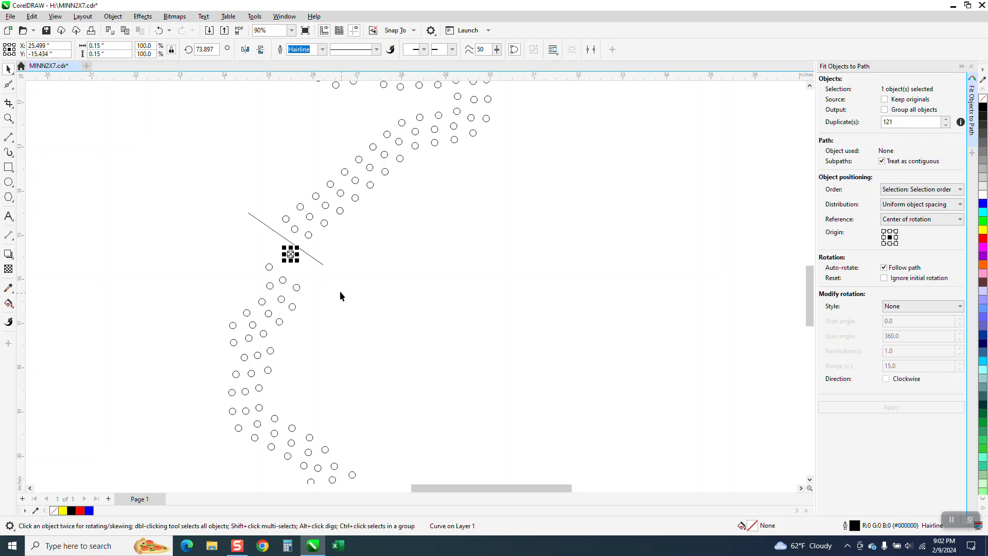
scroll(404, 302, "down", 2)
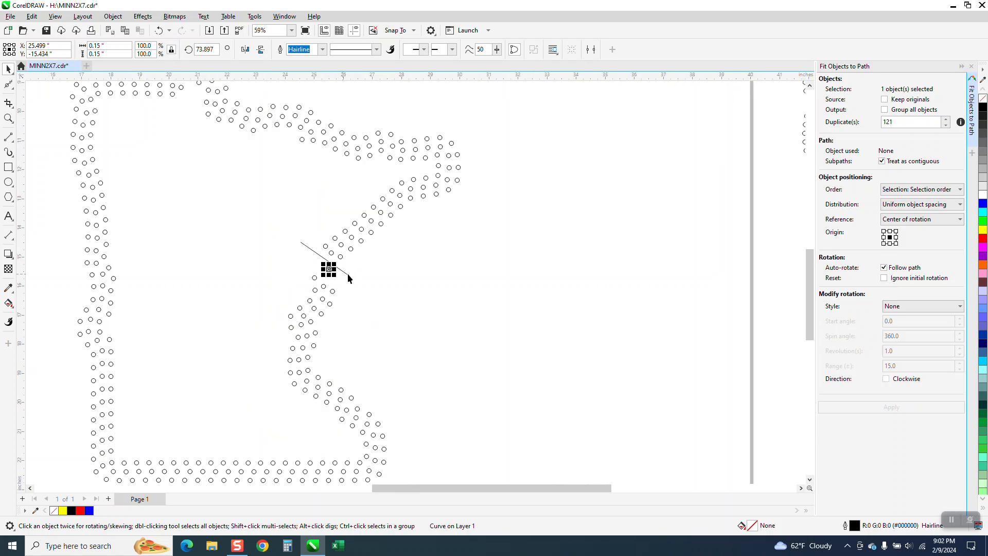
scroll(347, 278, "down", 1)
scroll(347, 276, "down", 1)
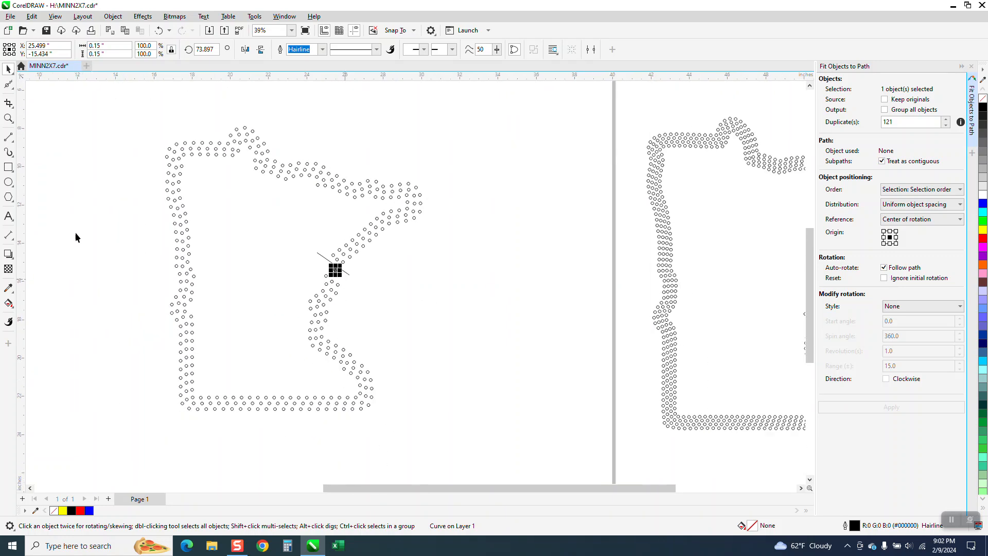
left_click(8, 119)
left_click_drag(168, 276, 257, 344)
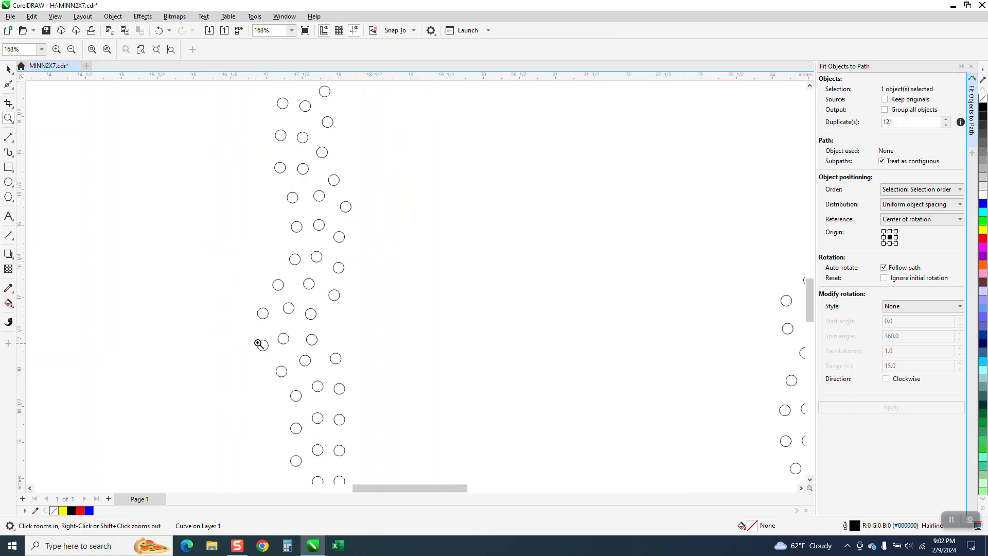
scroll(256, 344, "down", 4)
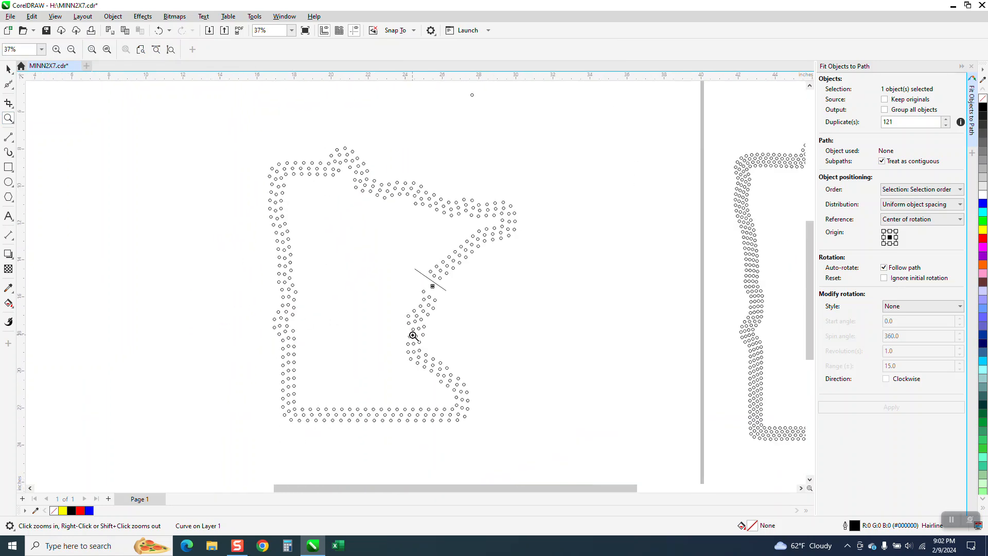
left_click(8, 68)
scroll(389, 240, "down", 1)
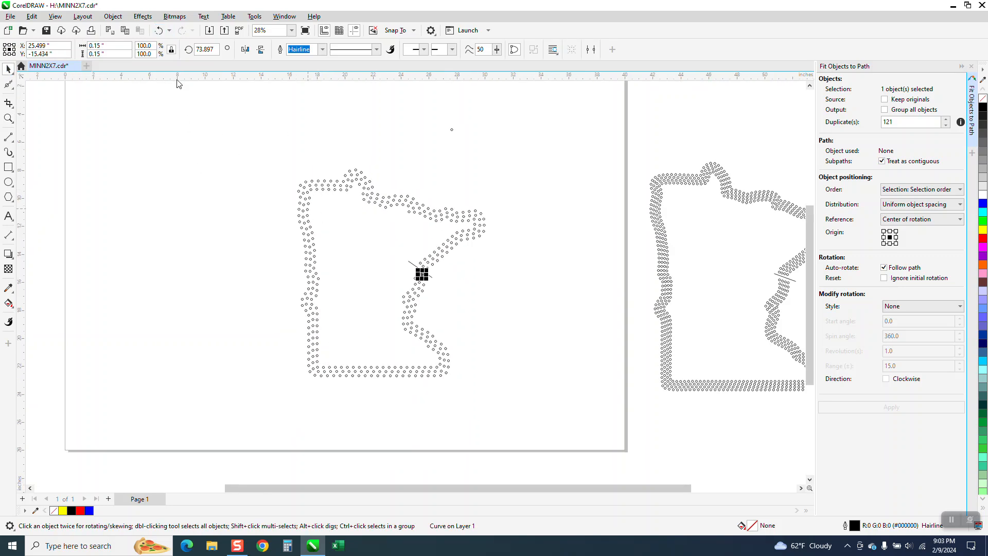
Step: Undo the recent edits back to the point before the three guide outlines were deleted
left_click(159, 31)
left_click(159, 31)
left_click(159, 31)
left_click(159, 31)
left_click(159, 31)
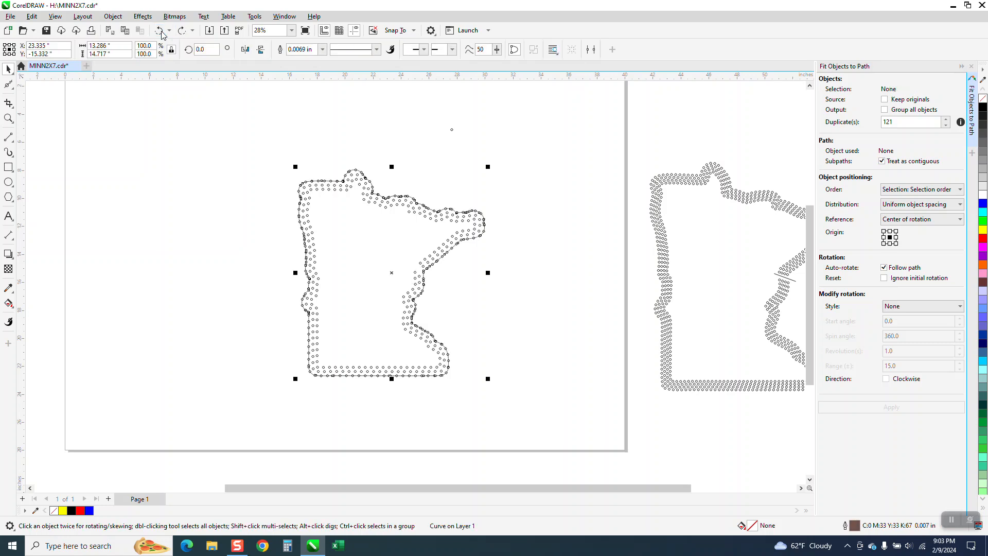
left_click(160, 31)
left_click(160, 31)
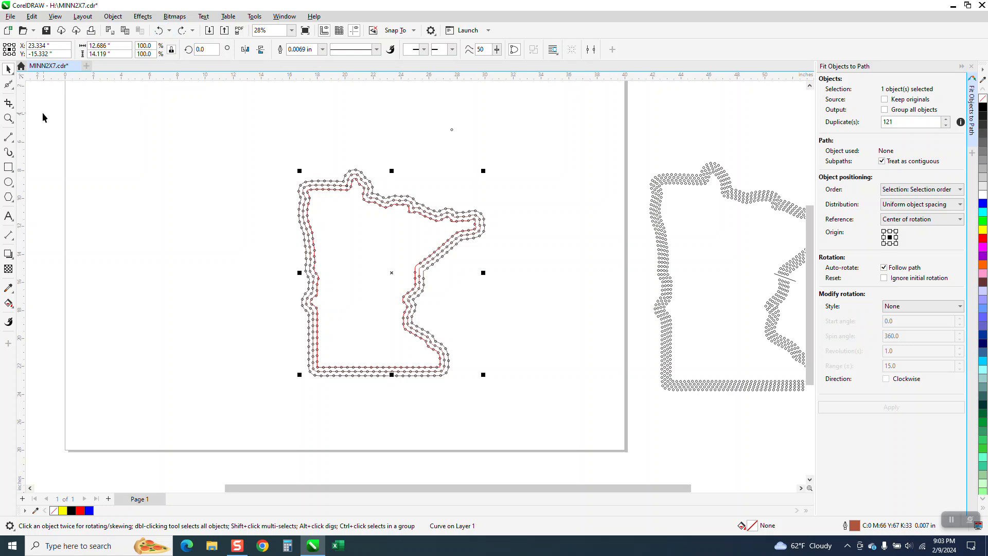
Step: Examine how the circles follow the three contour paths along the northern border and around the whole shape
left_click(9, 119)
left_click_drag(297, 161, 496, 260)
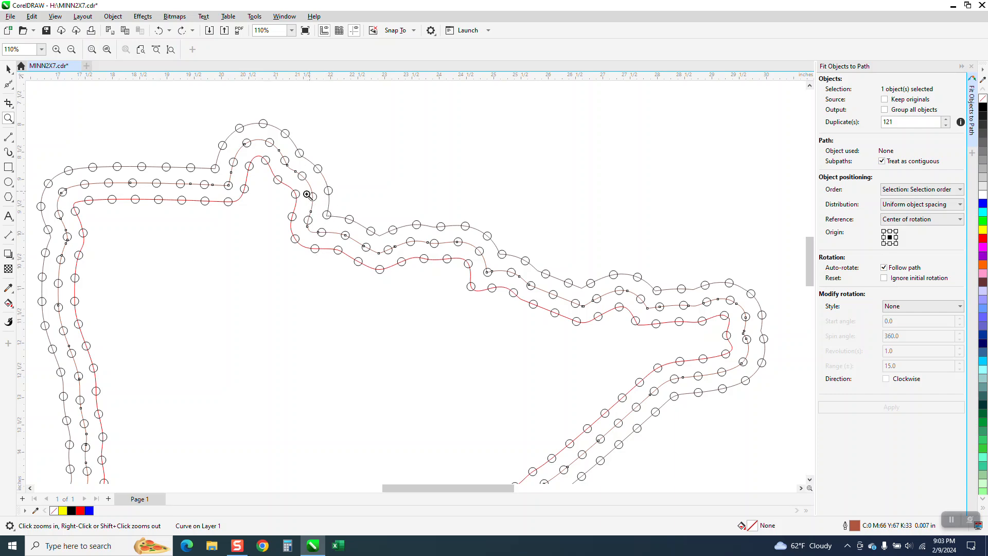
scroll(324, 195, "down", 1)
scroll(325, 195, "down", 5)
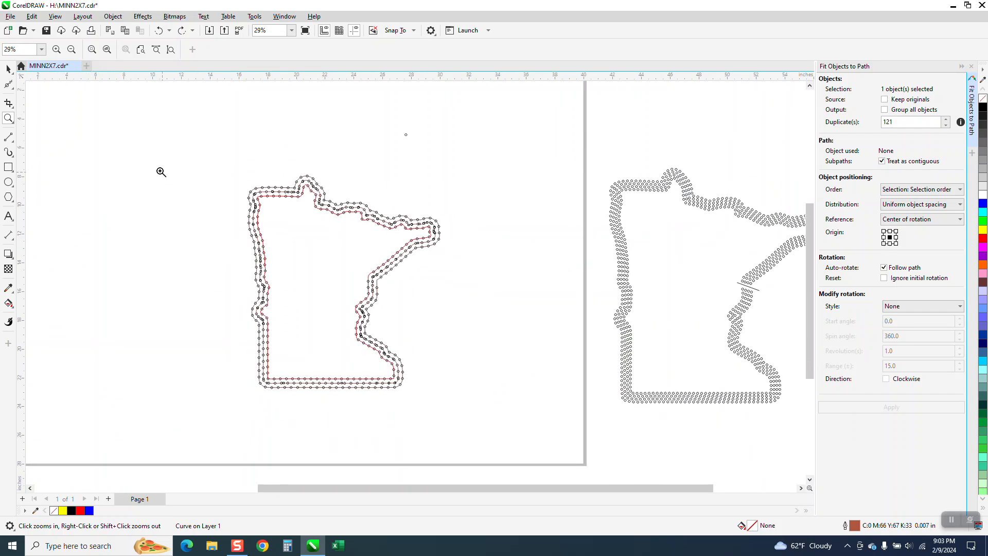
left_click_drag(227, 170, 522, 414)
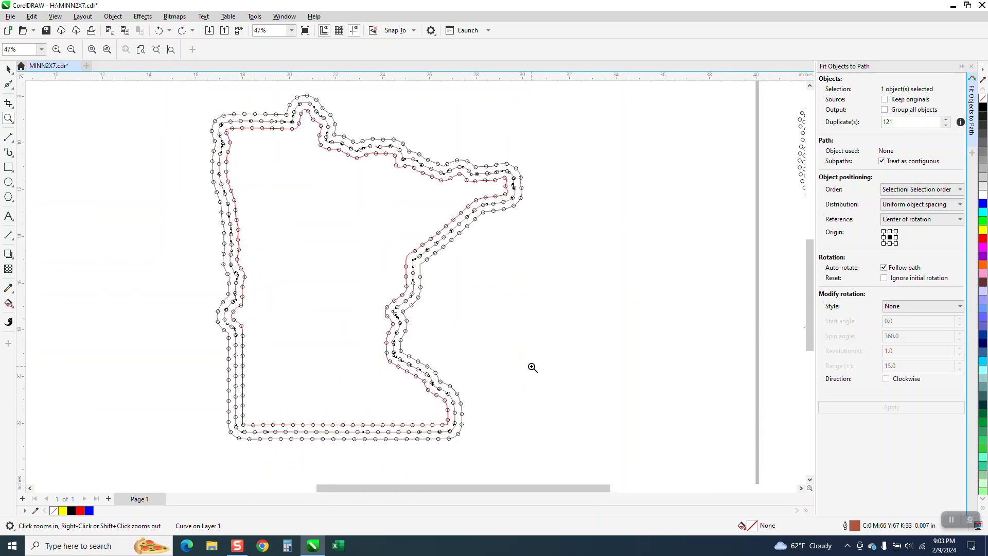